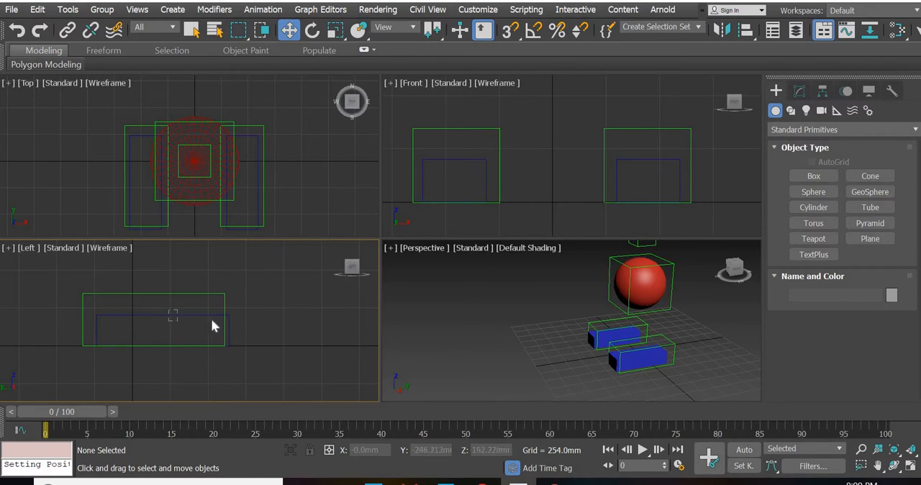
Move the left foot control back to Y about 791 mm and the right foot control forward to Y about -158 mm
left_click(282, 358)
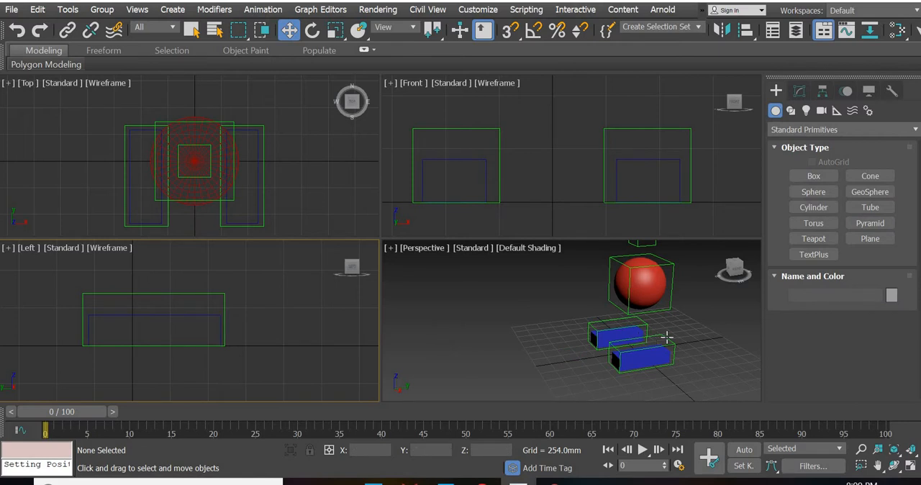
left_click(637, 338)
middle_click_drag(274, 345, 322, 344)
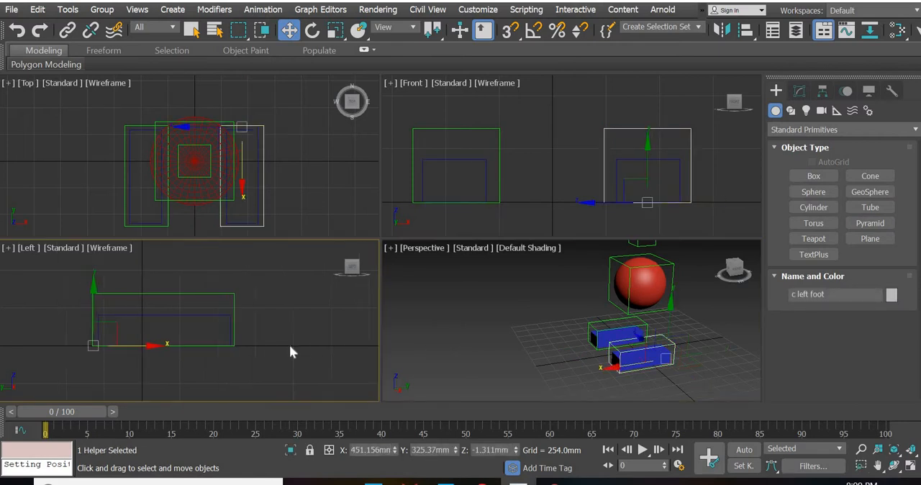
left_click_drag(188, 346, 119, 350)
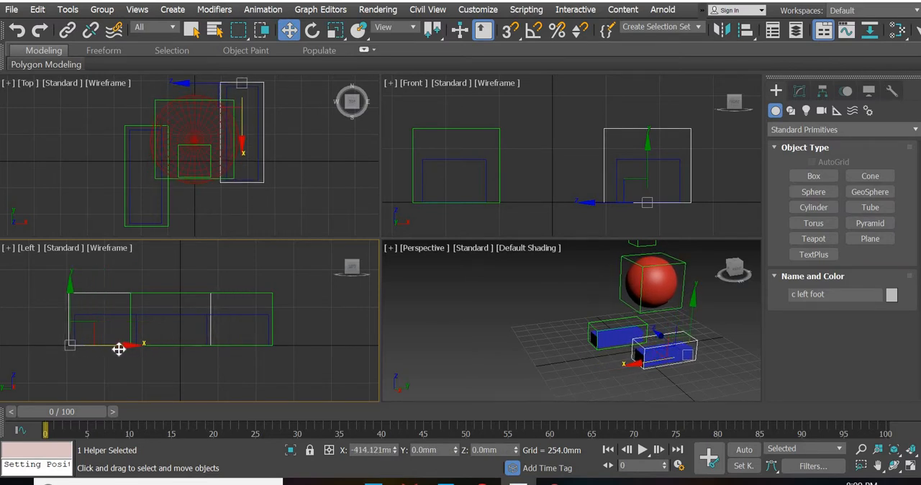
left_click(244, 291)
left_click_drag(177, 356, 260, 352)
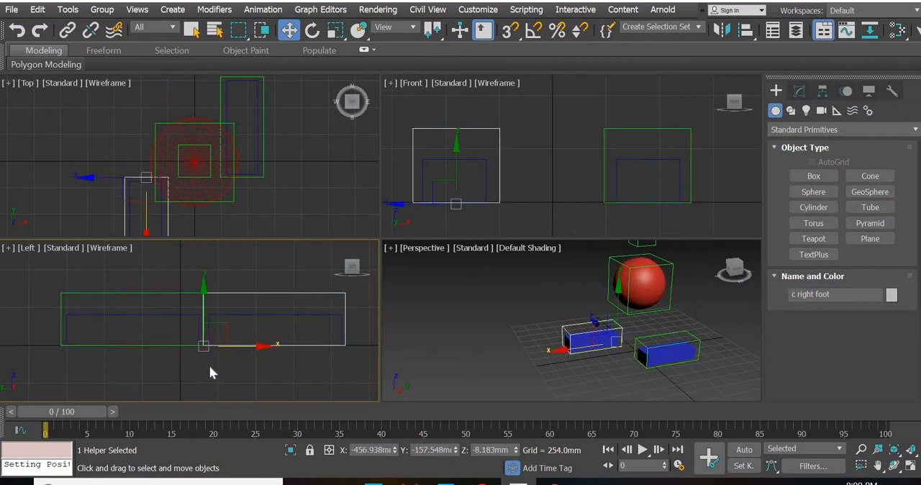
left_click(587, 374)
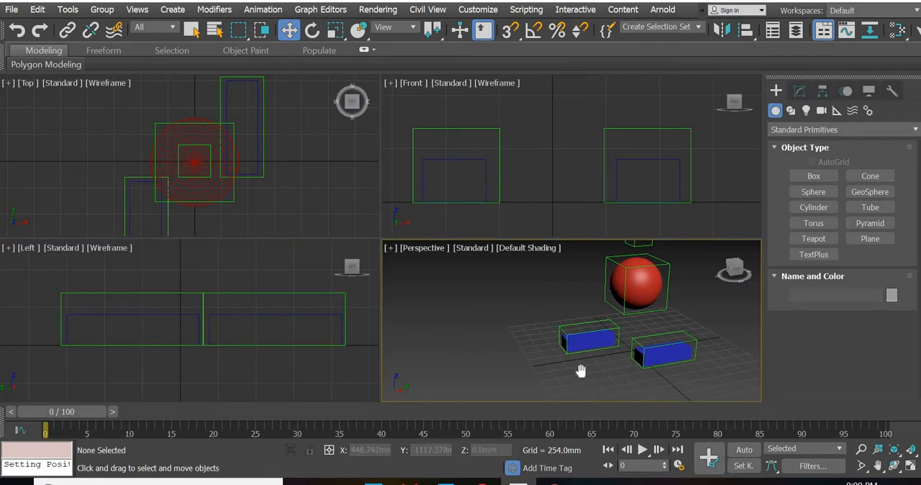
middle_click_drag(596, 372, 588, 377)
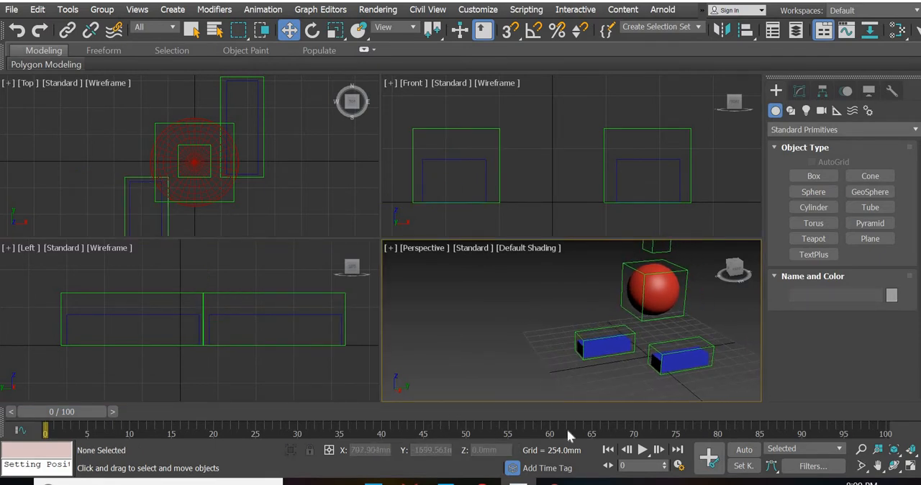
Turn on Auto Key and, at frame 10, move the left foot control forward to Y about -1129 mm
left_click(749, 449)
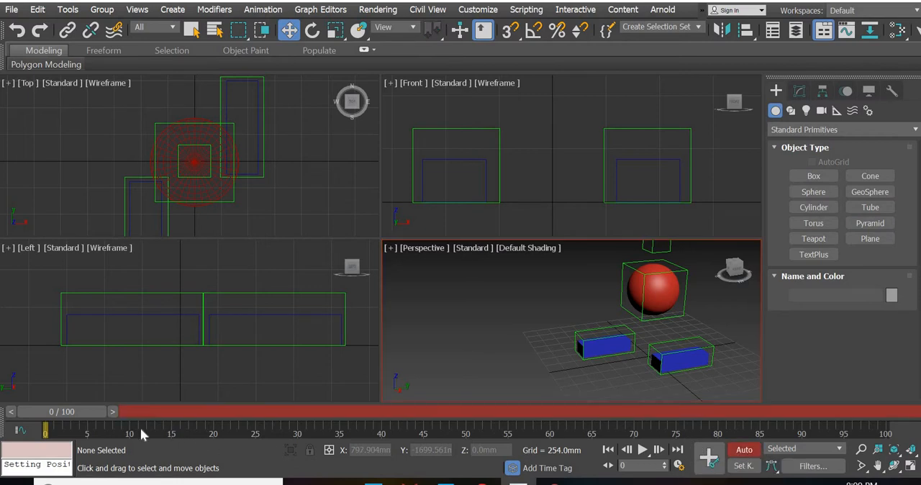
left_click_drag(81, 412, 150, 414)
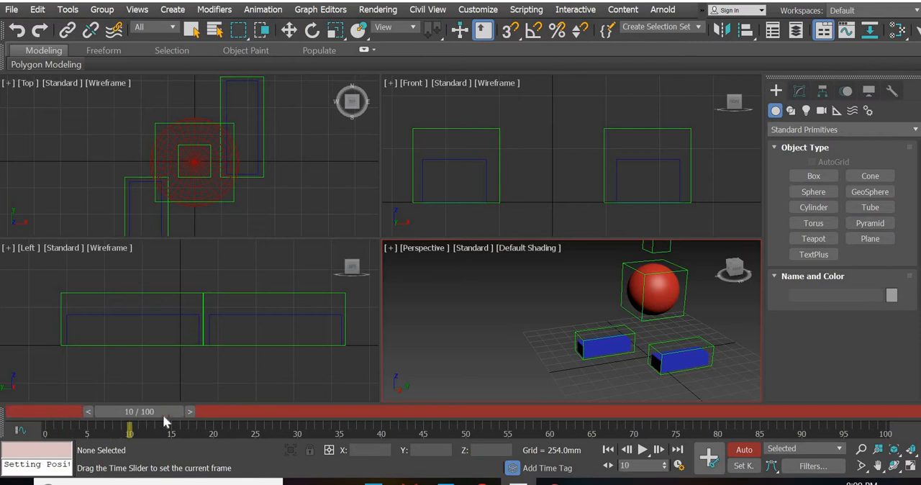
key("w")
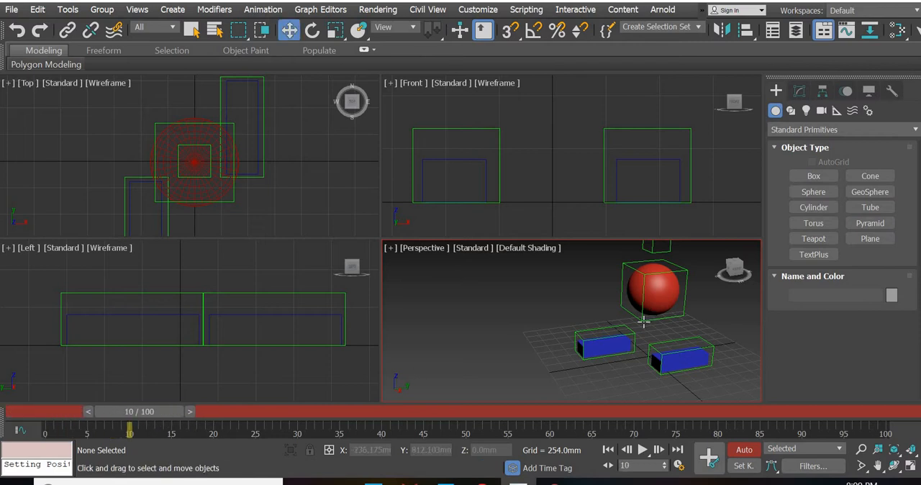
left_click(700, 339)
scroll(290, 339, "down", 3)
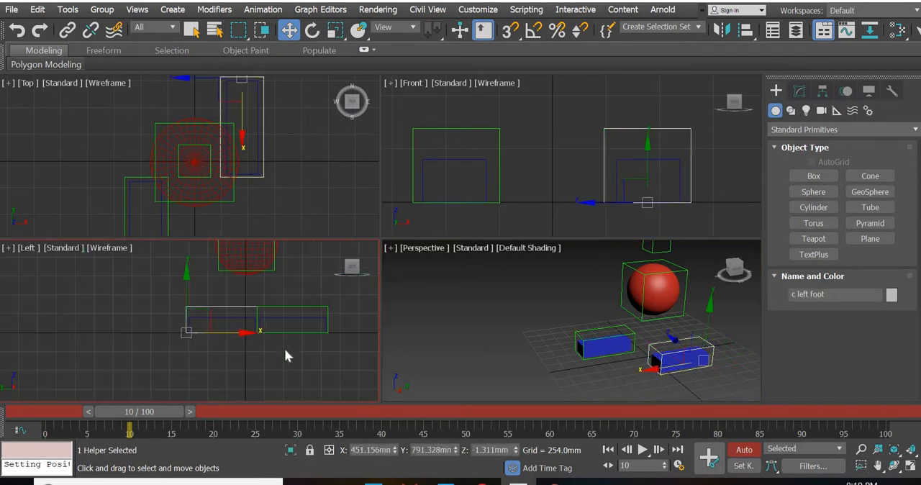
middle_click_drag(242, 354, 139, 342)
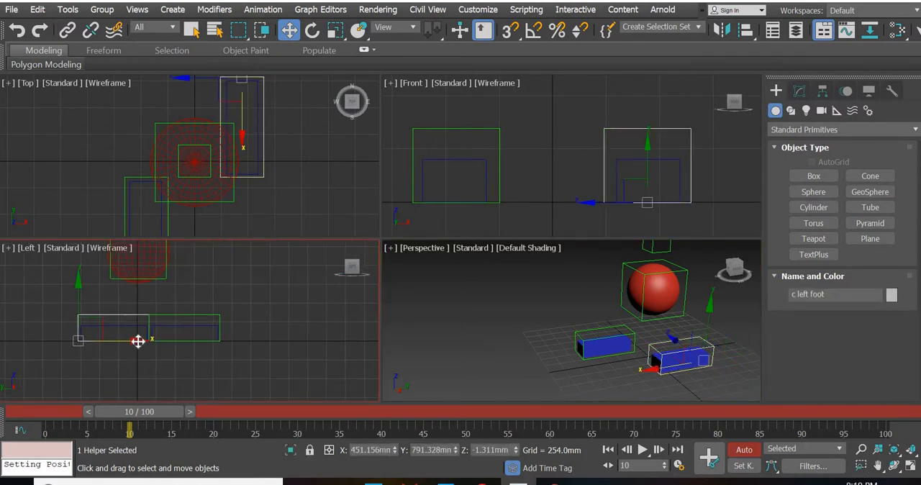
left_click_drag(138, 341, 282, 352)
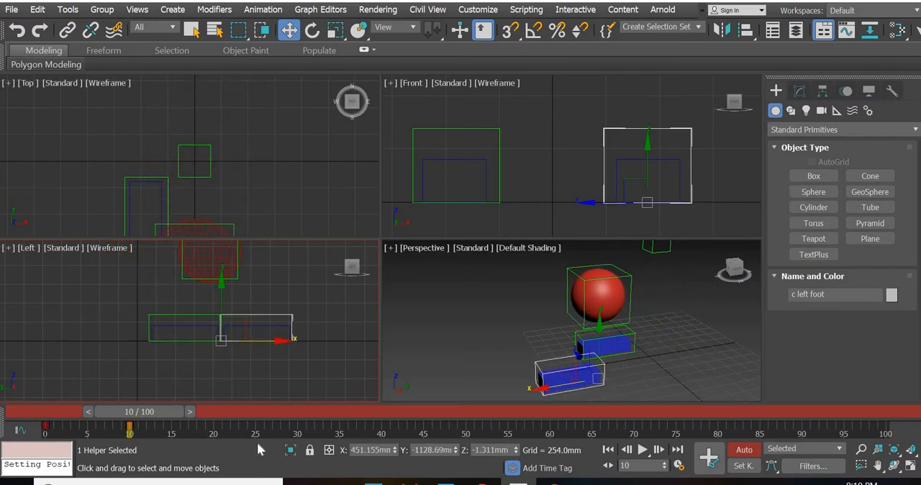
Scrub the timeline between frames 0 and 10 to check the left foot's stride
left_click_drag(156, 411, 77, 415)
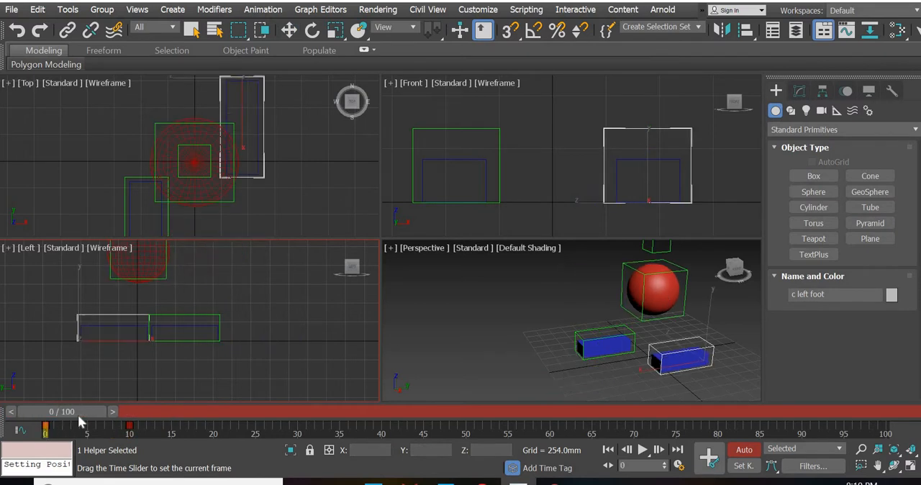
left_click_drag(134, 417, 156, 431)
key("Home")
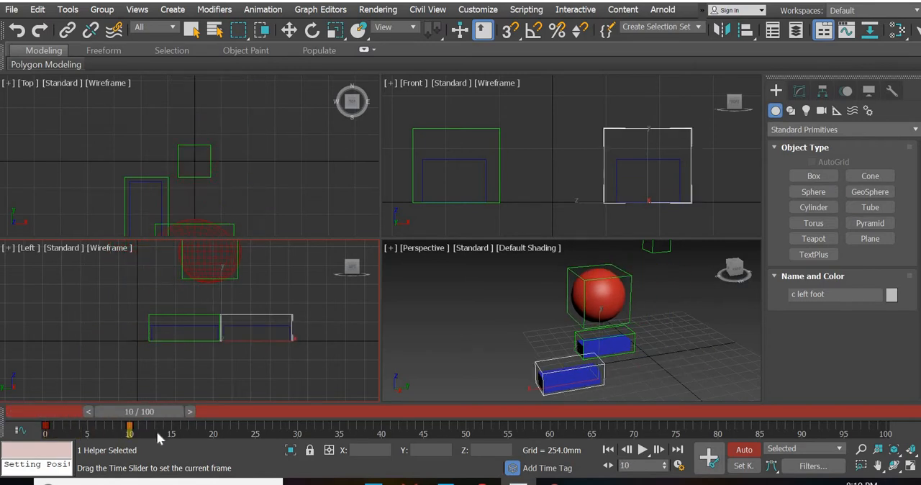
key("w")
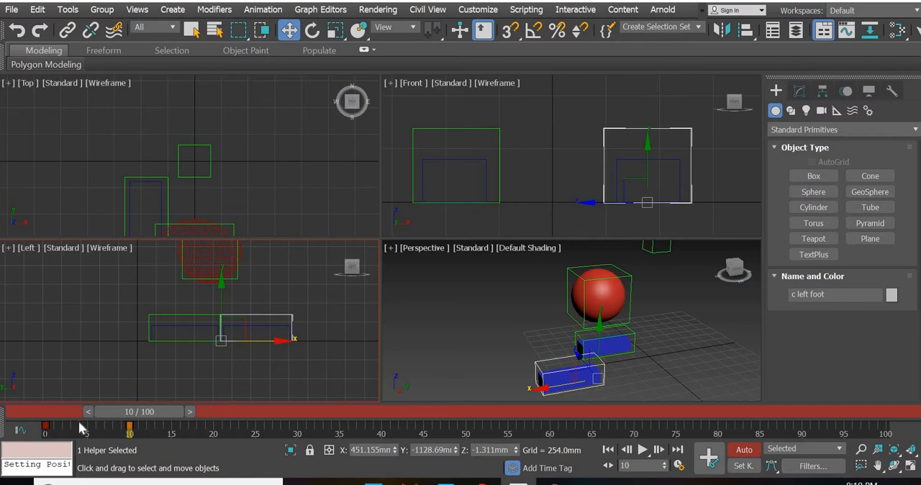
left_click_drag(79, 423, 169, 432)
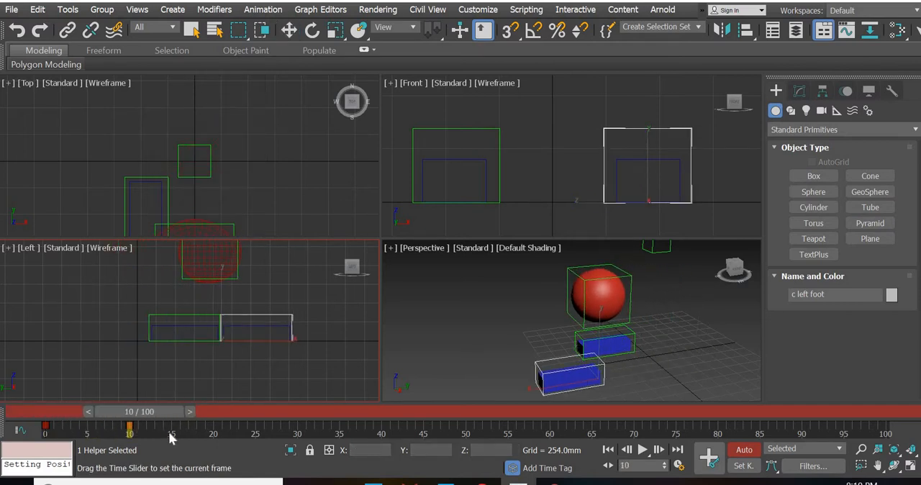
Set a key for the right foot control at frame 10
left_click(630, 334)
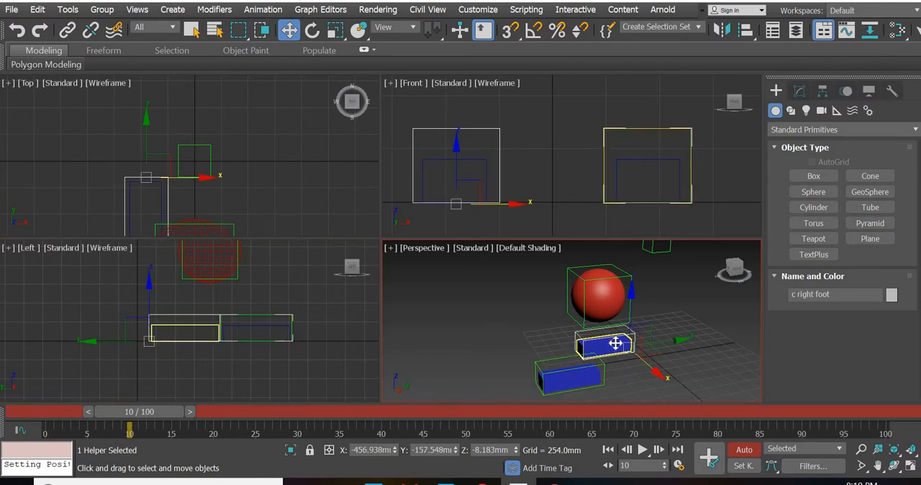
left_click(709, 460)
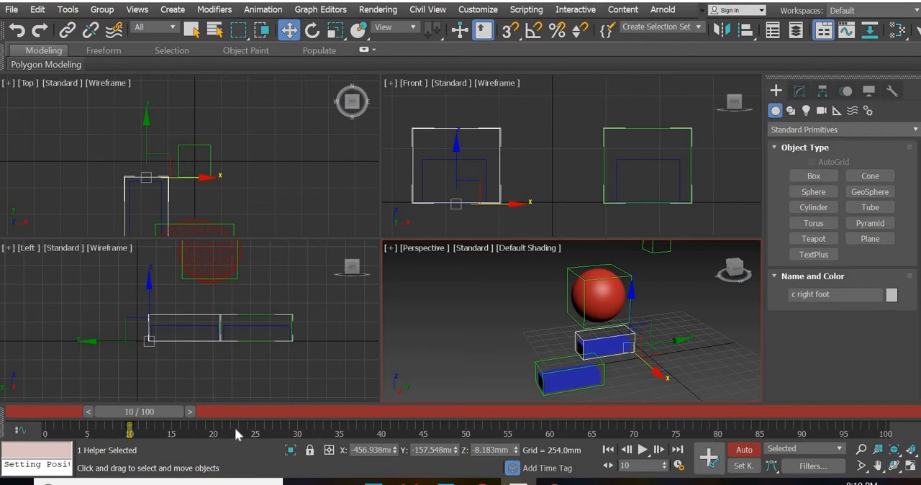
left_click(202, 415)
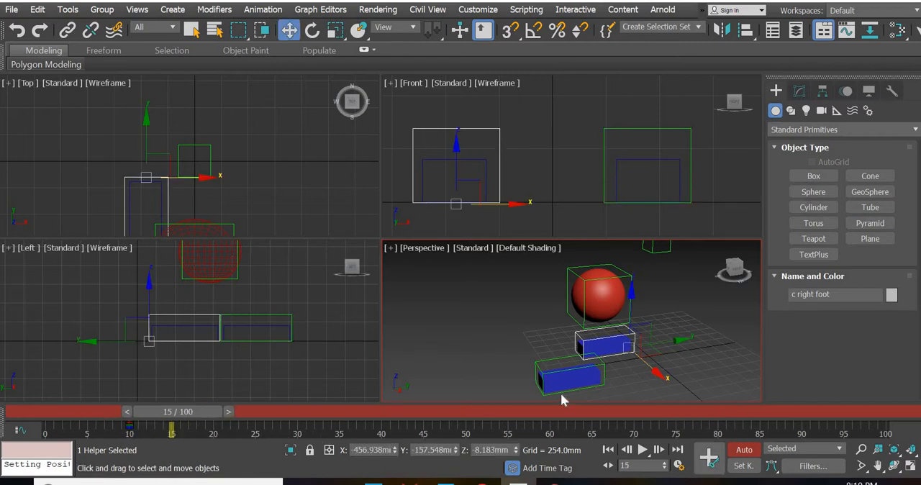
Set keys for the left foot control and the right foot control at frame 0
left_click(571, 363)
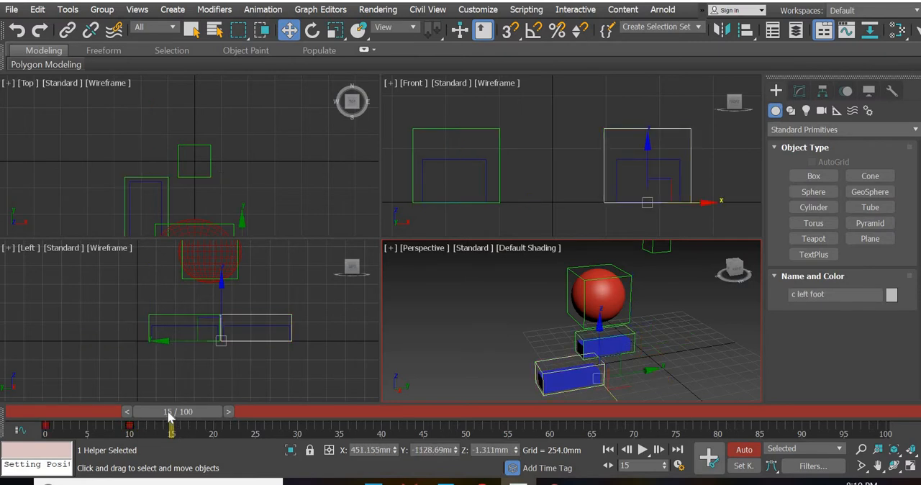
left_click_drag(170, 417, 61, 413)
left_click(707, 455)
left_click(711, 457)
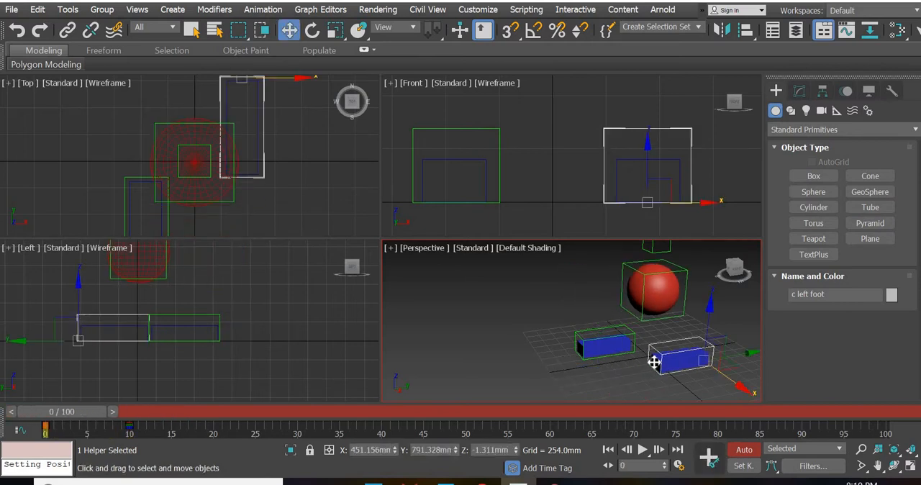
left_click(632, 333)
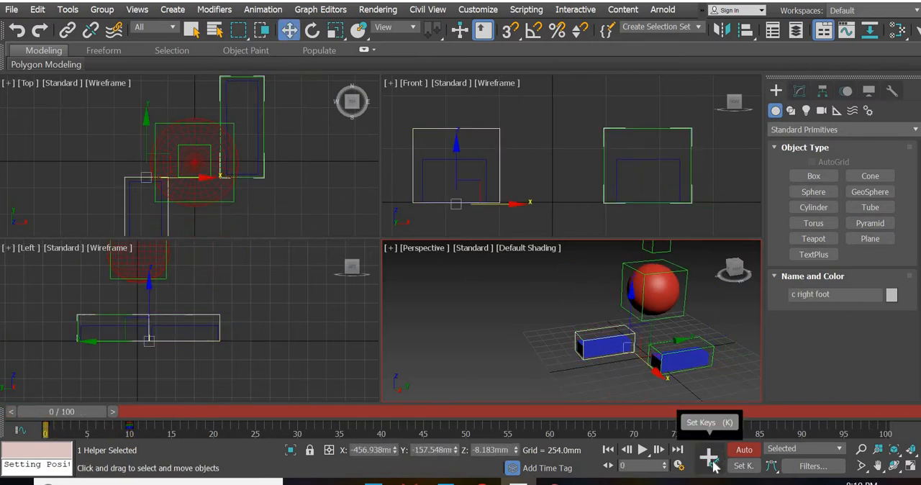
left_click(713, 465)
Examine the first stride between frames 0 and 10 and inspect the keys on the head and left foot controls
left_click_drag(65, 416, 141, 425)
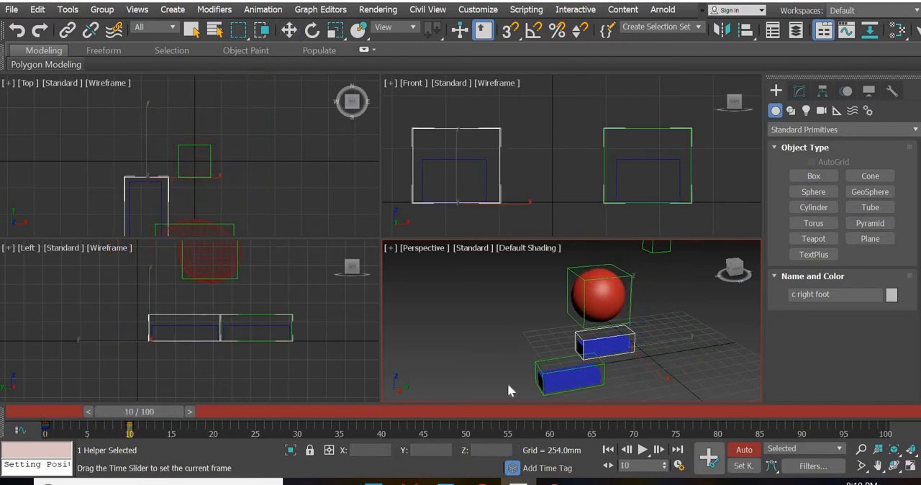
key("w")
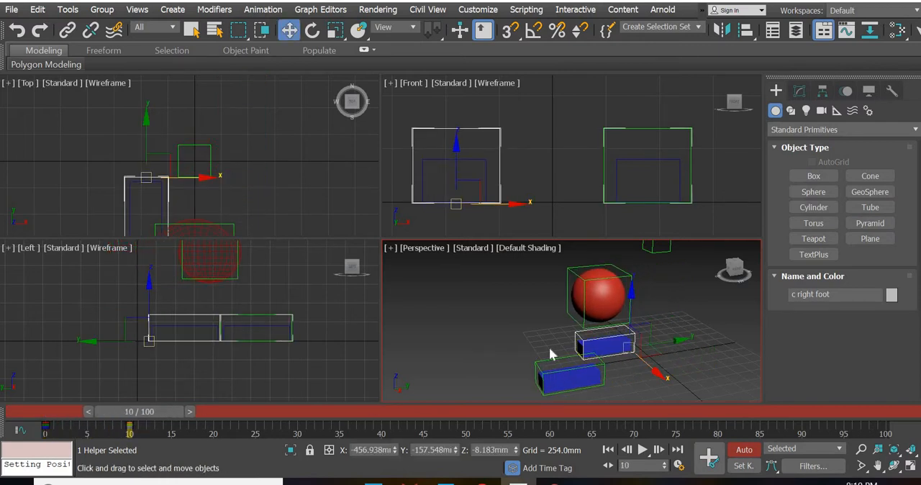
left_click_drag(90, 412, 21, 414)
key("w")
left_click(704, 352)
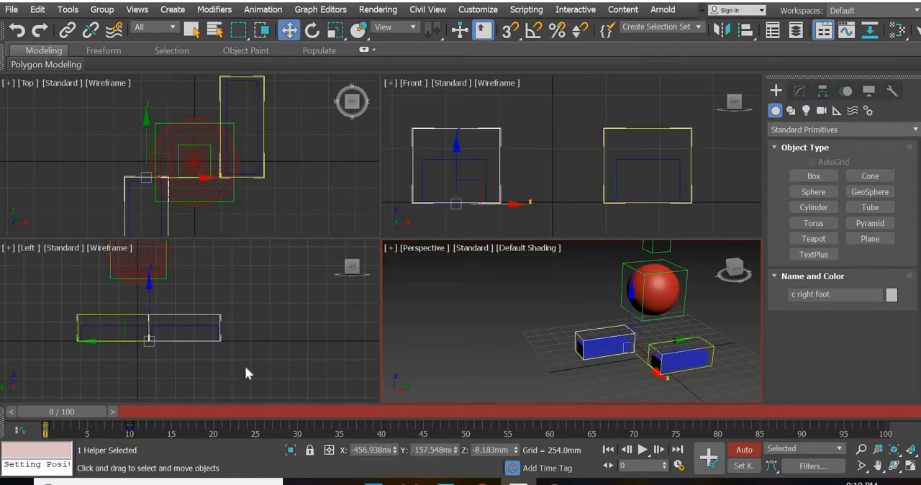
left_click_drag(90, 412, 36, 417)
key("w")
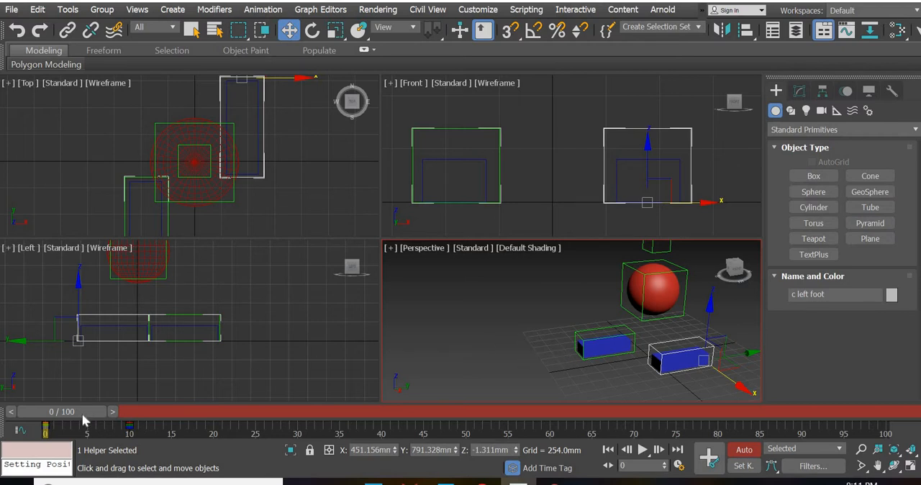
mouse_move(81, 412)
left_mouse_down()
mouse_move(164, 415)
mouse_move(71, 421)
left_mouse_up()
key("w")
left_click(681, 315)
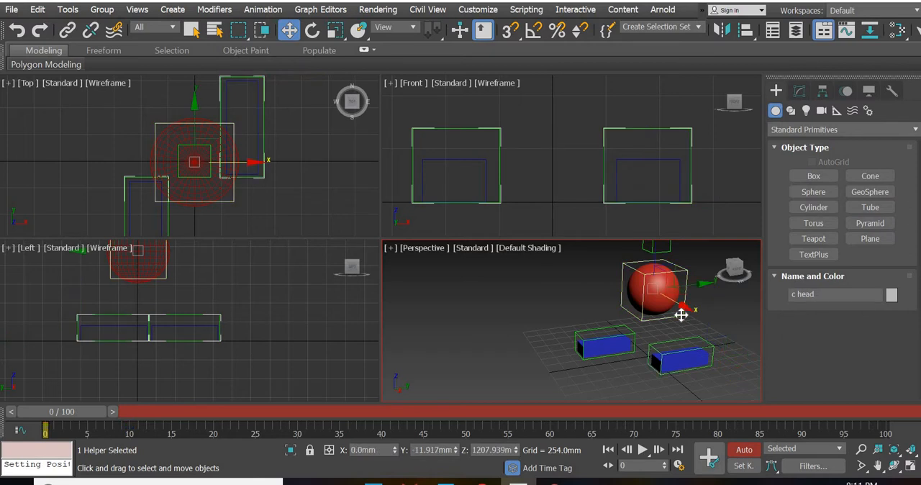
left_click(709, 349)
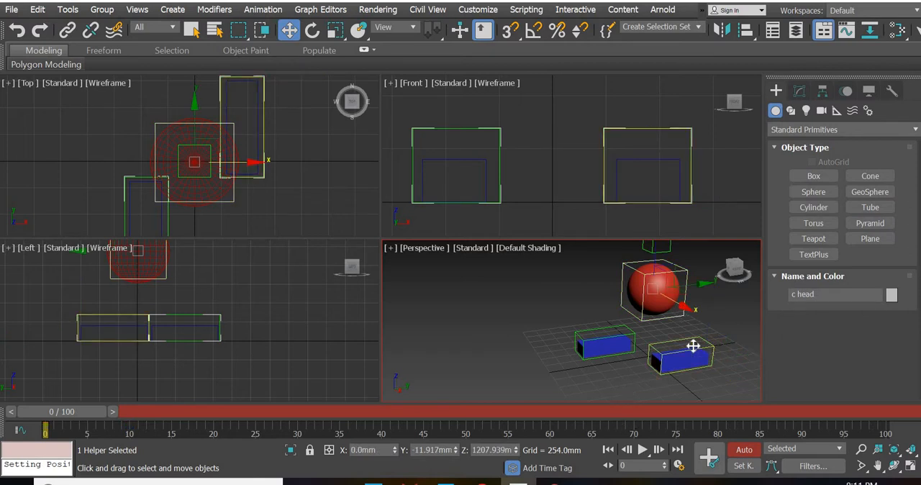
At frame 20, move the right foot control forward to Y about -2070 mm
left_click(635, 330)
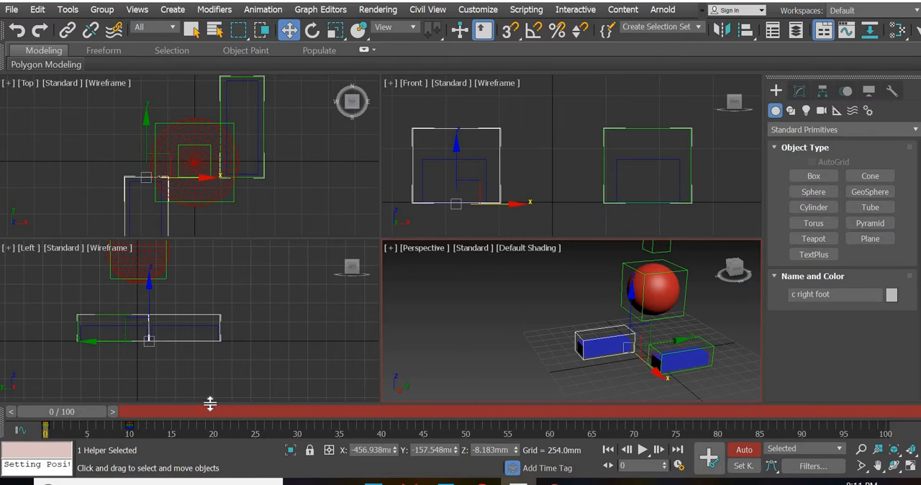
left_click_drag(88, 411, 254, 405)
key("w")
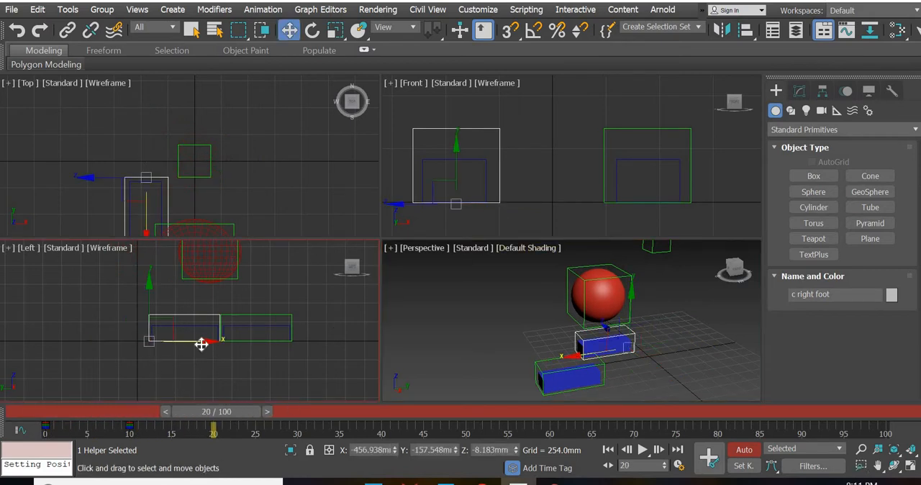
left_click_drag(204, 343, 290, 350)
left_click_drag(356, 358, 344, 361)
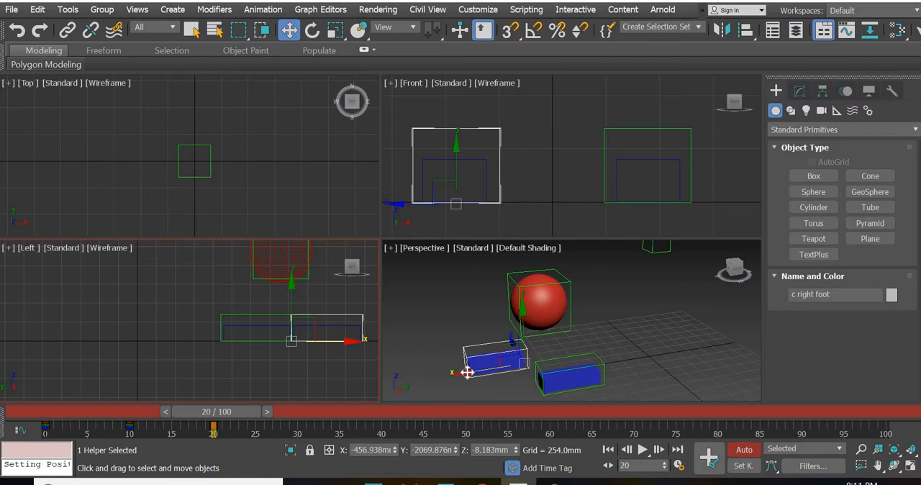
Set keys for the right and left foot controls at frame 20 and scrub the timeline to check the second stride
left_click(712, 462)
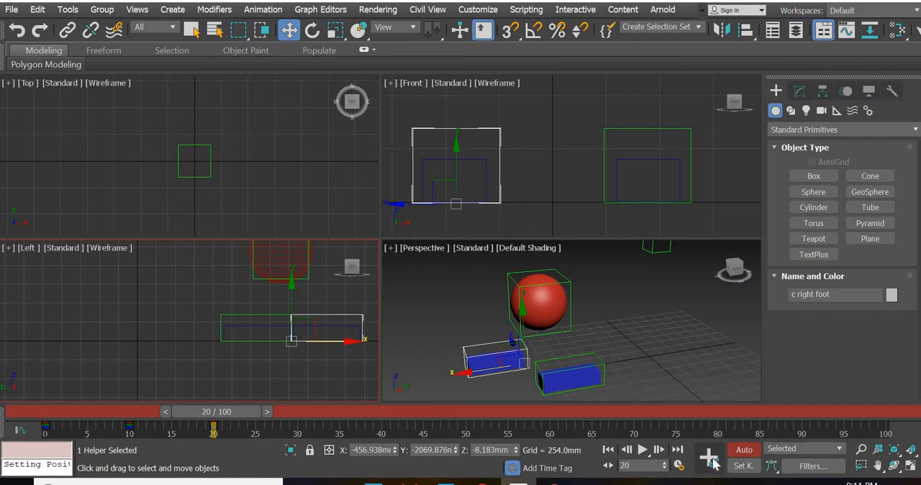
left_click(601, 363)
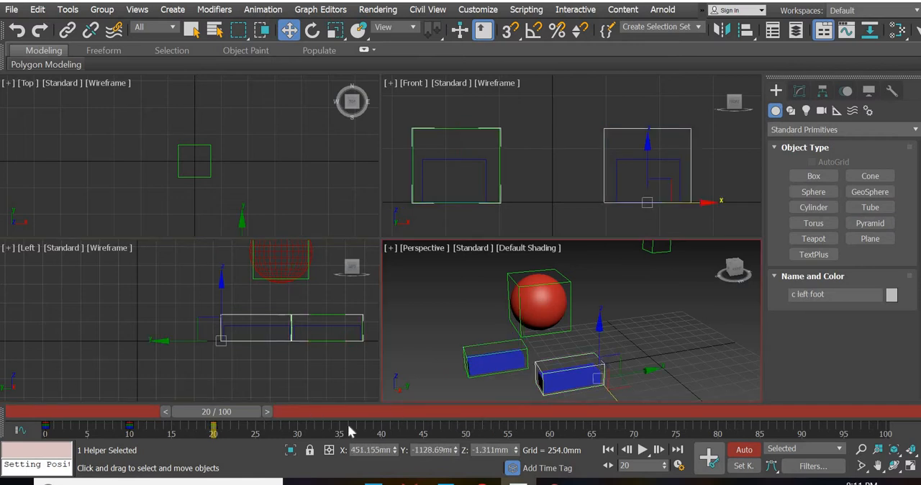
left_click(709, 459)
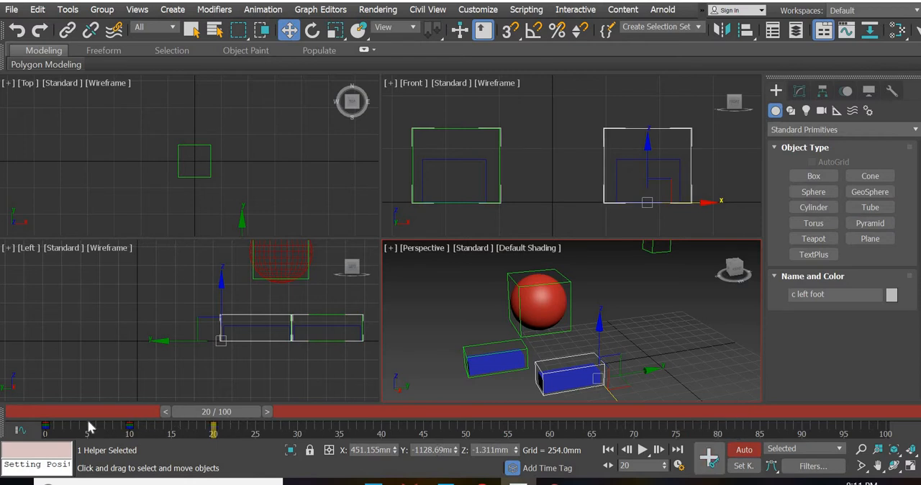
left_click(46, 426)
left_click(171, 418)
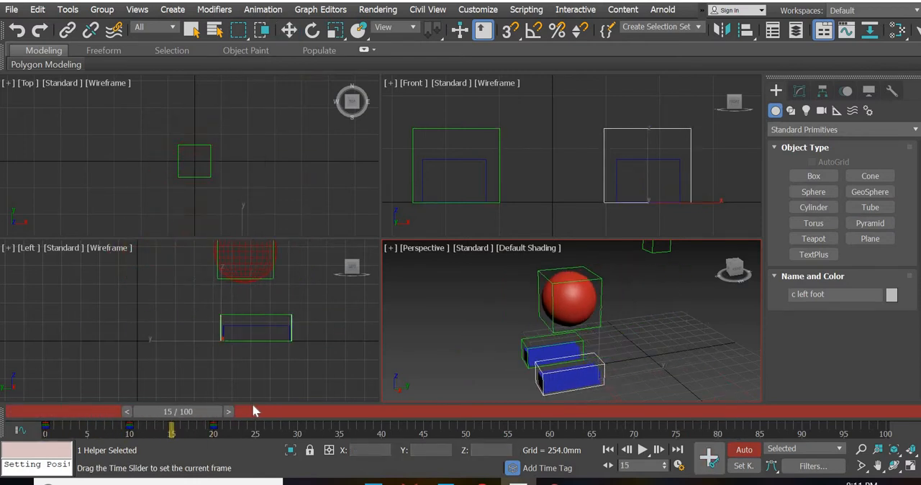
At frame 30, move the left foot control forward to Y about -3048 mm and set keys for both foot controls
left_click_drag(254, 411, 369, 410)
key("w")
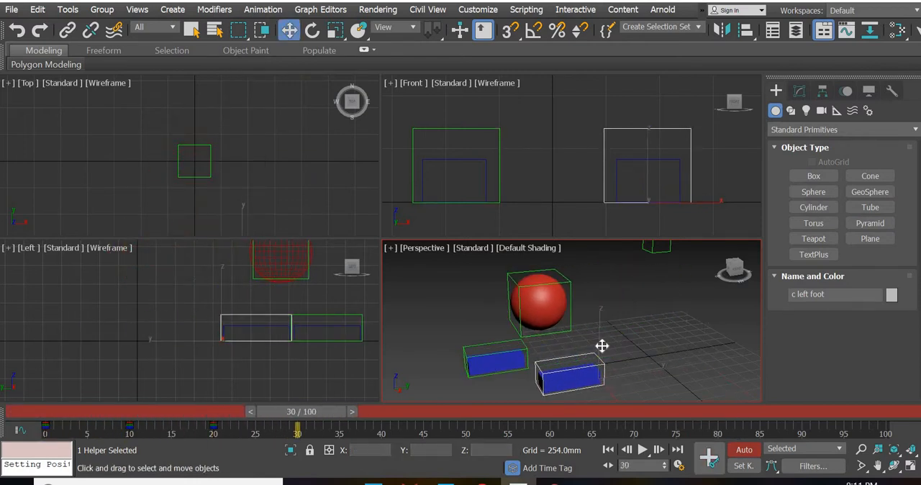
middle_click_drag(169, 374, 43, 377)
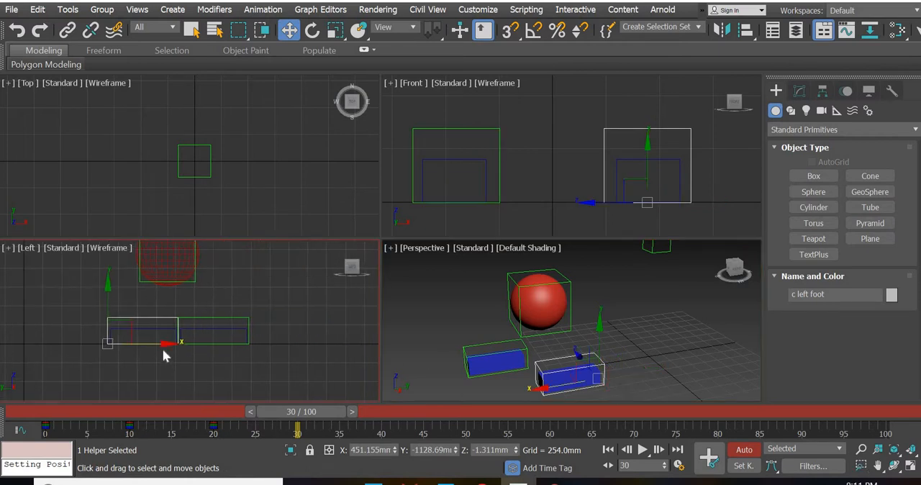
left_click_drag(161, 344, 306, 351)
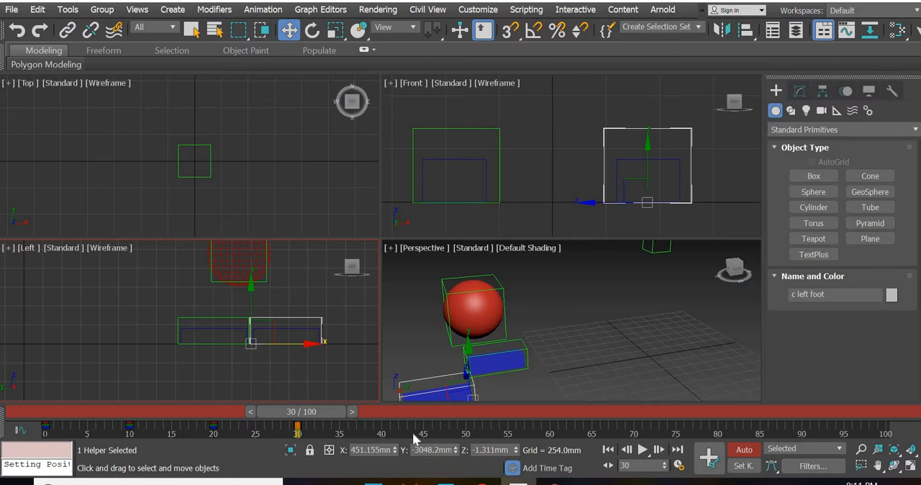
left_click(707, 459)
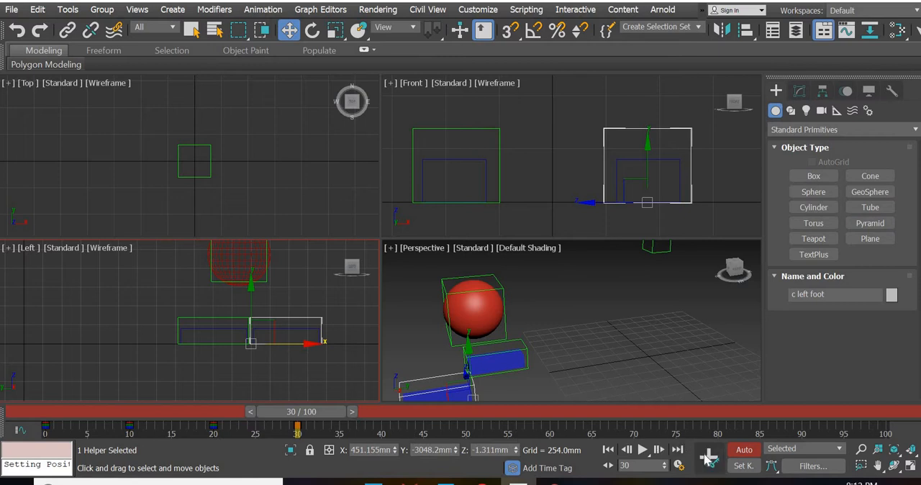
left_click(529, 348)
left_click(714, 462)
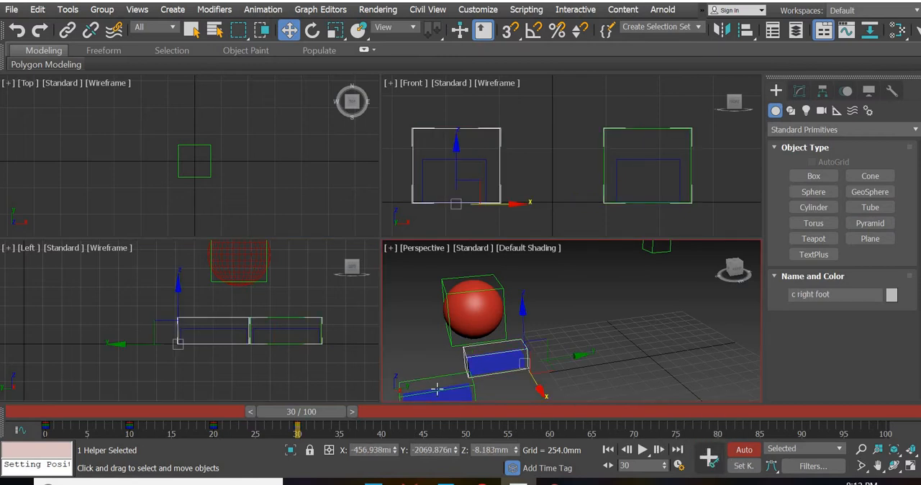
Review the stride from frame 0 and display the motion path of the right foot control
left_click_drag(308, 417, 326, 424)
key("w")
middle_click_drag(544, 341, 626, 313)
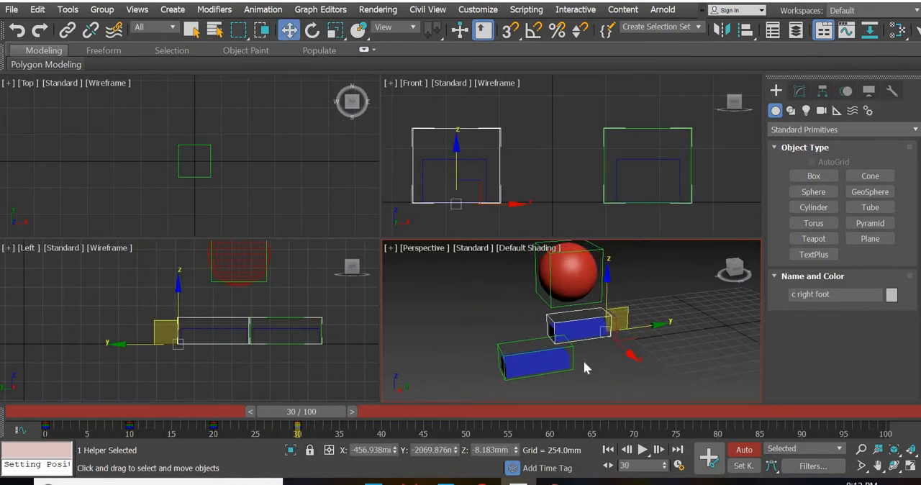
left_click_drag(320, 411, 53, 433)
middle_click_drag(512, 349, 425, 367)
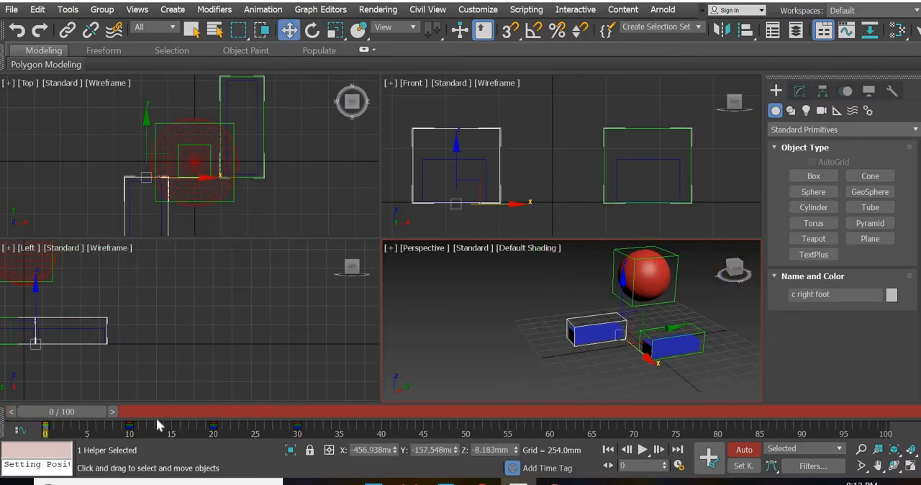
left_click_drag(101, 416, 127, 425)
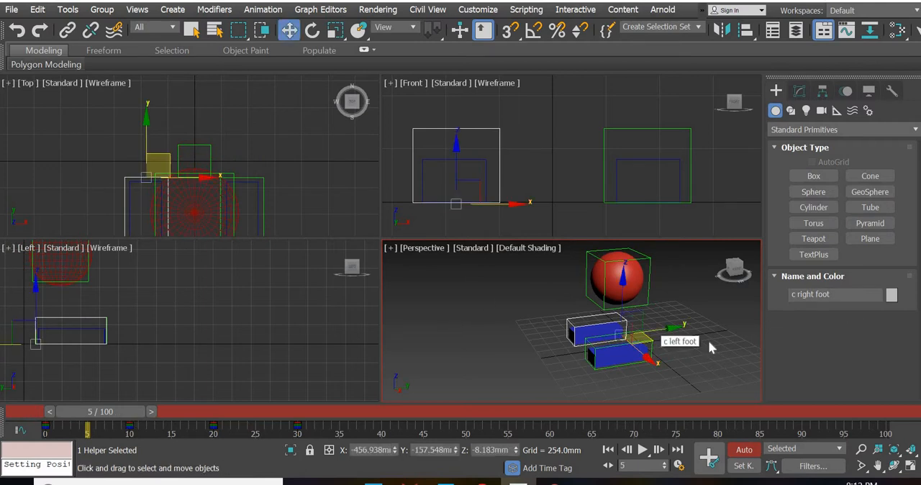
left_click(846, 91)
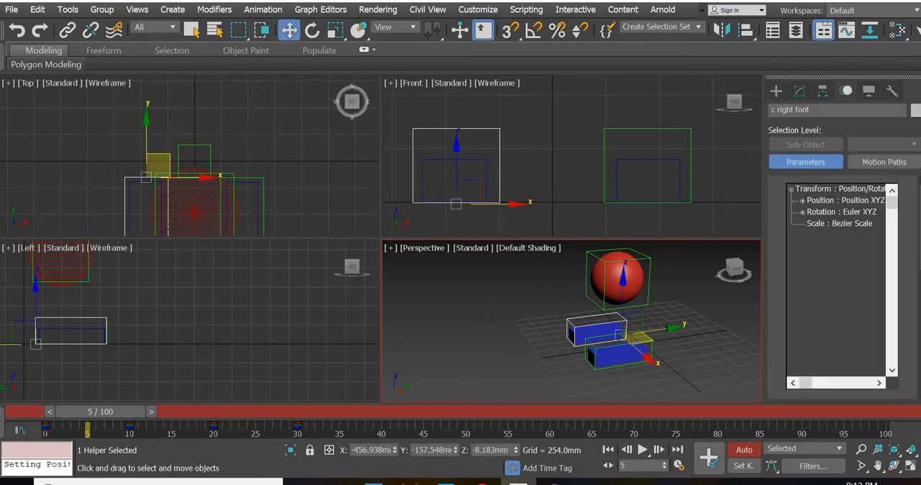
left_click(883, 161)
middle_click_drag(166, 355, 259, 362)
left_click_drag(71, 419, 42, 421)
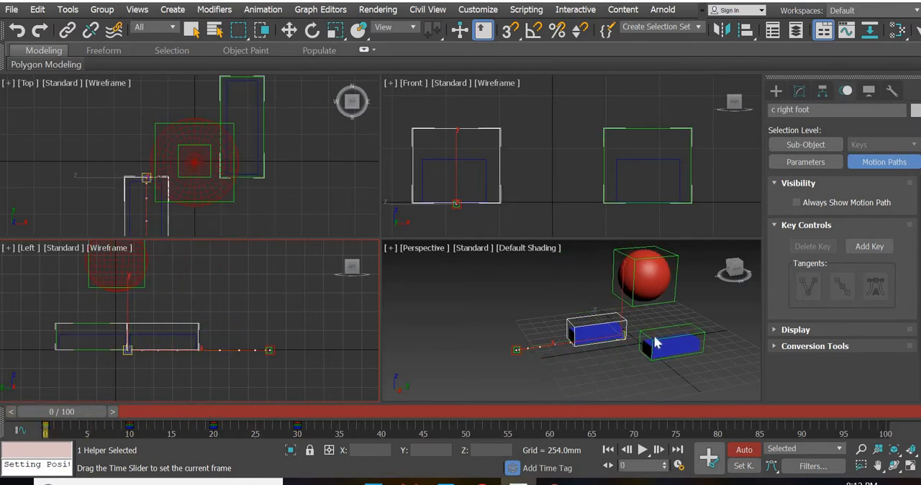
At frame 5, raise the left foot control to Z about 369 mm and set a key for it
key("w")
left_click(691, 324)
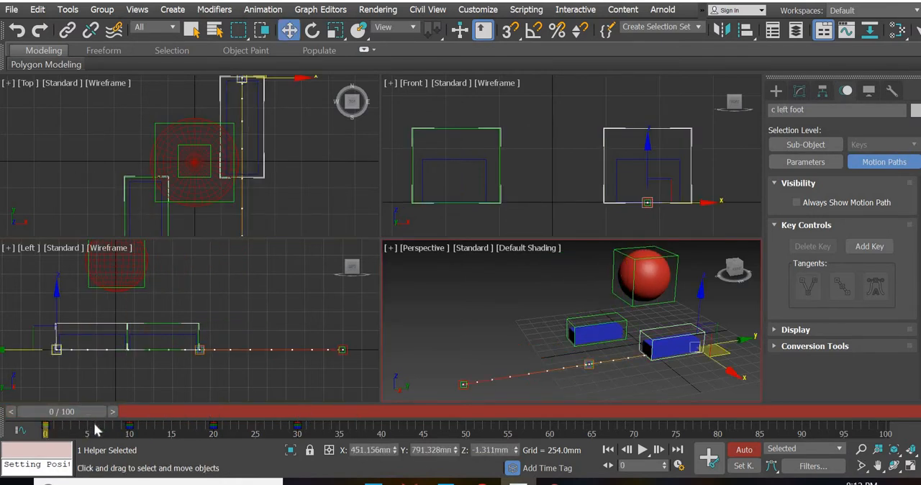
left_click_drag(101, 413, 151, 425)
left_click_drag(160, 419, 125, 425)
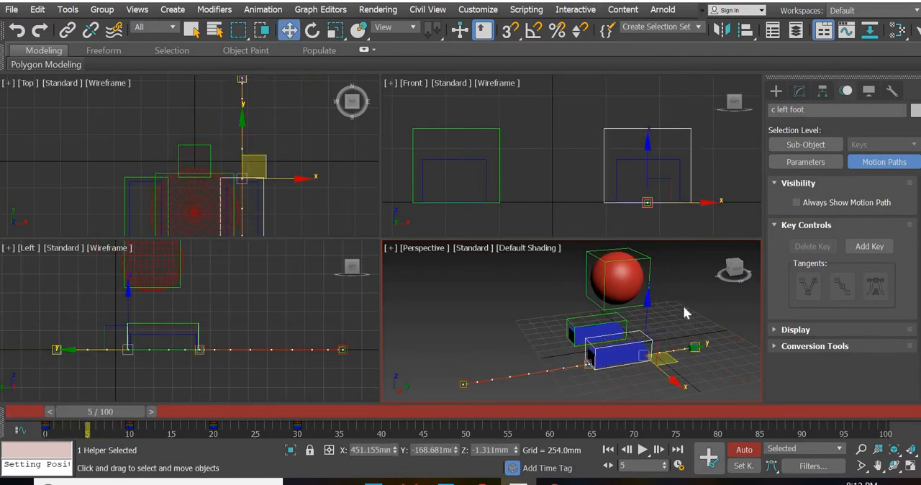
left_click(195, 360)
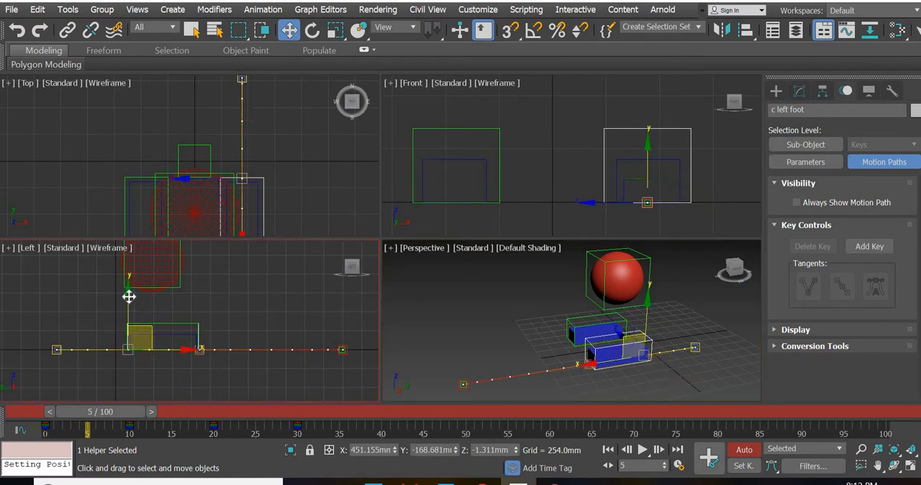
left_click_drag(129, 280, 128, 269)
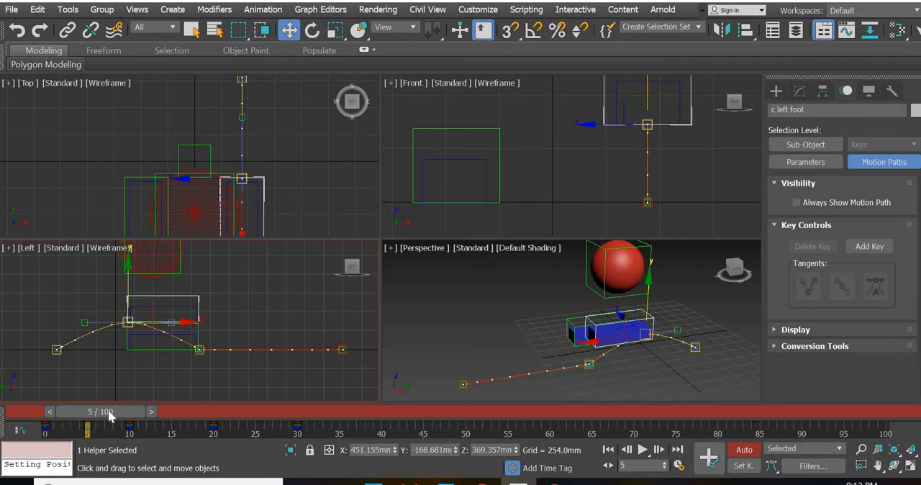
At frame 15, raise the right foot control to Z about 357 mm
left_click_drag(32, 421, 205, 413)
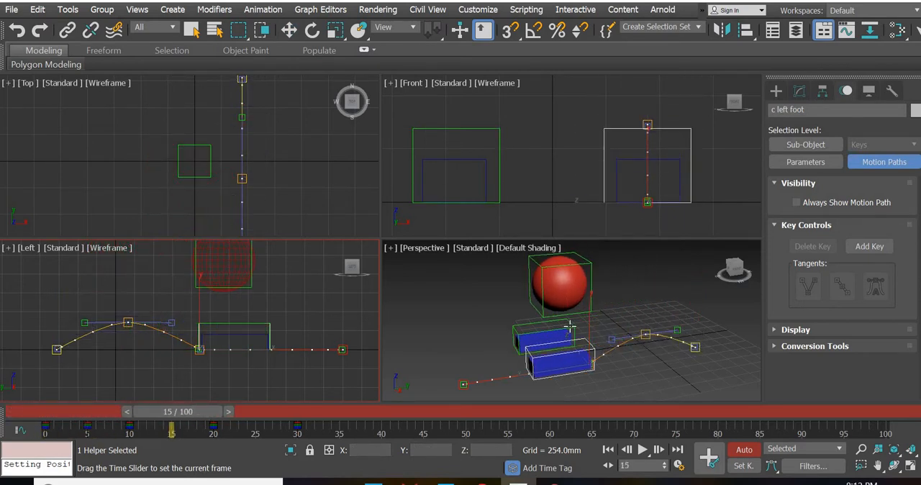
key("w")
left_click(527, 324)
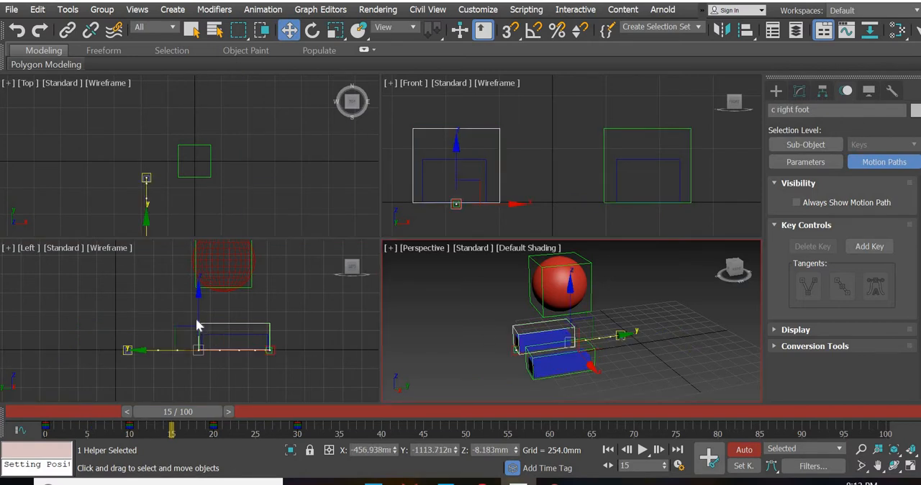
middle_click_drag(198, 340, 192, 368)
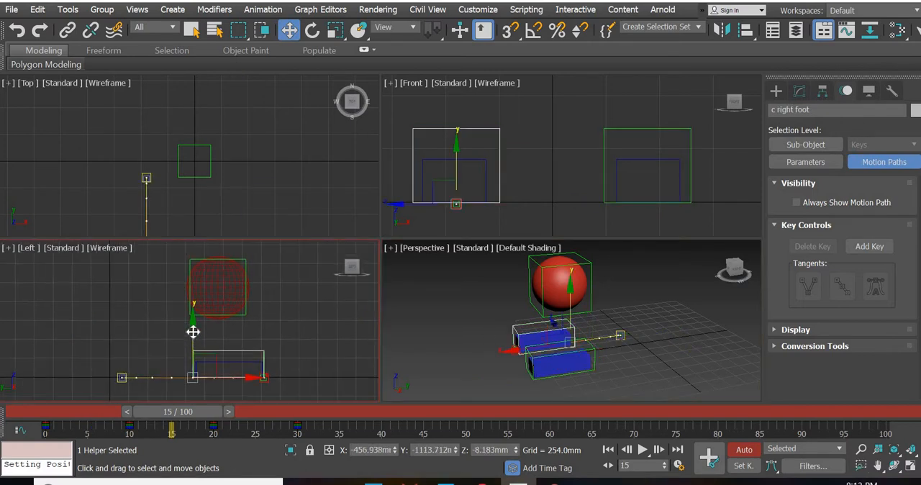
left_click_drag(193, 332, 193, 308)
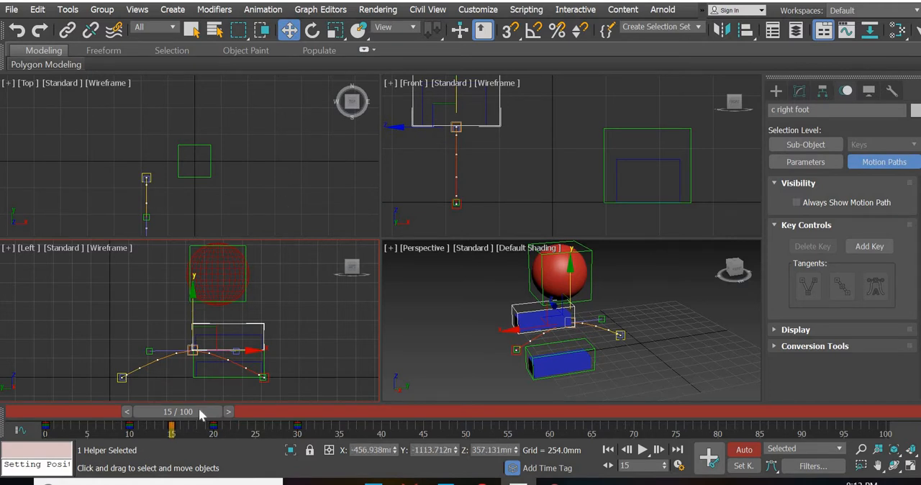
At frame 25, raise the right foot control to Z about 338 mm and set a key for it
left_click_drag(195, 417, 281, 421)
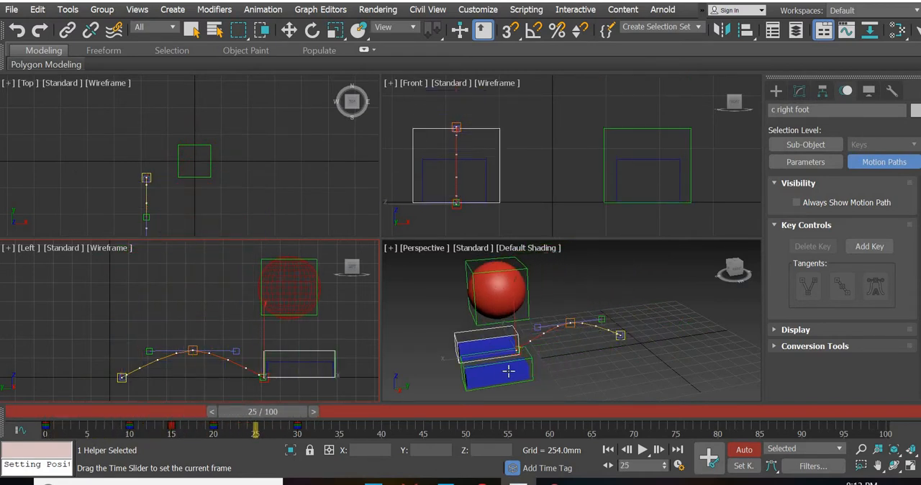
key("w")
left_click(530, 357)
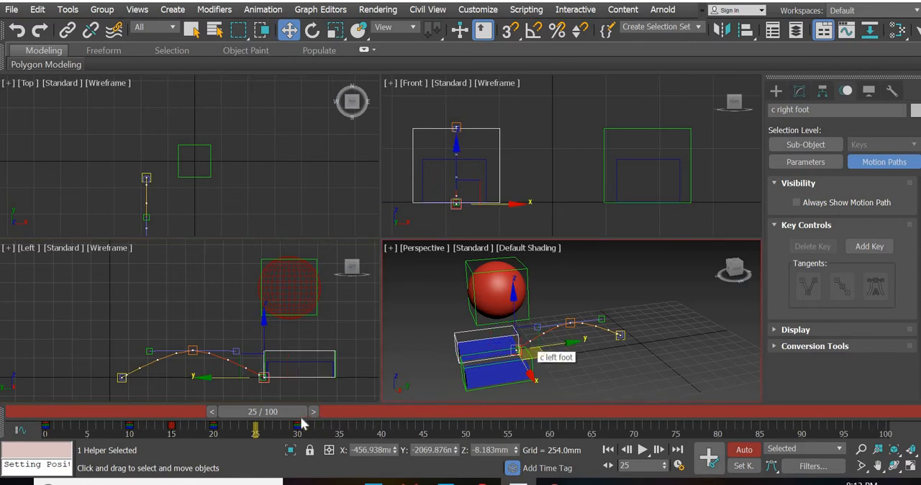
mouse_move(281, 415)
left_mouse_down()
mouse_move(246, 414)
mouse_move(282, 415)
left_mouse_up()
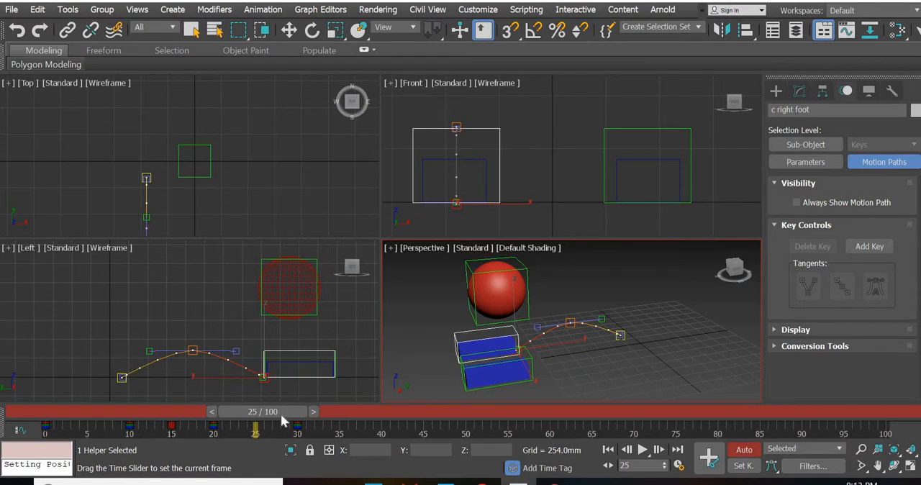
key("w")
left_click_drag(264, 340, 262, 311)
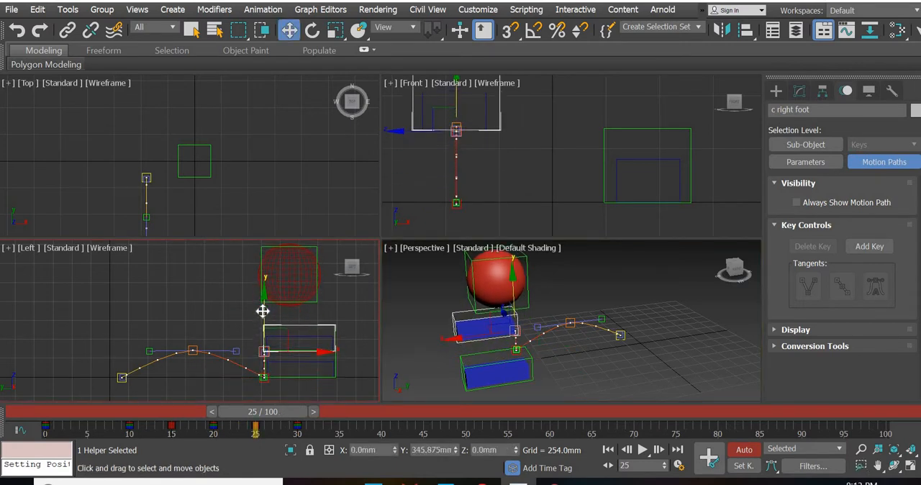
left_click(710, 461)
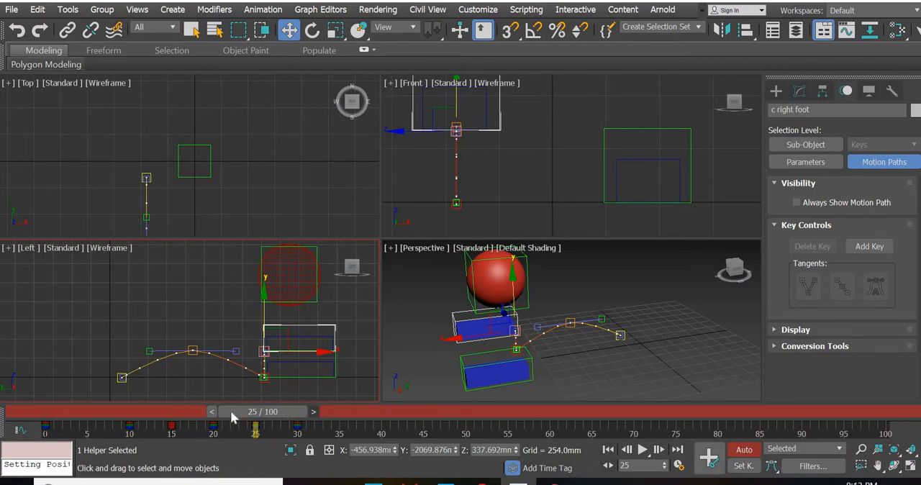
Set a key for the right foot control at frame 15, then select the left foot control and review the walk from frame 0
left_click_drag(230, 410, 146, 411)
left_click(713, 462)
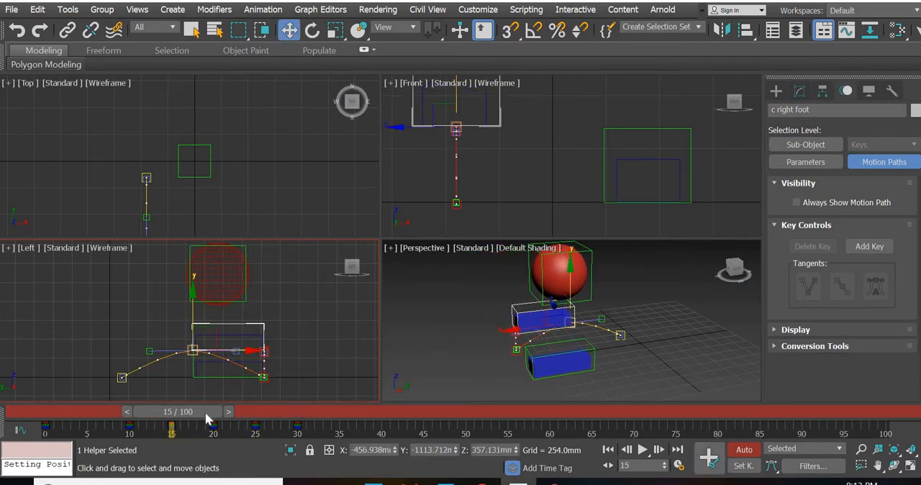
left_click_drag(128, 423, 48, 431)
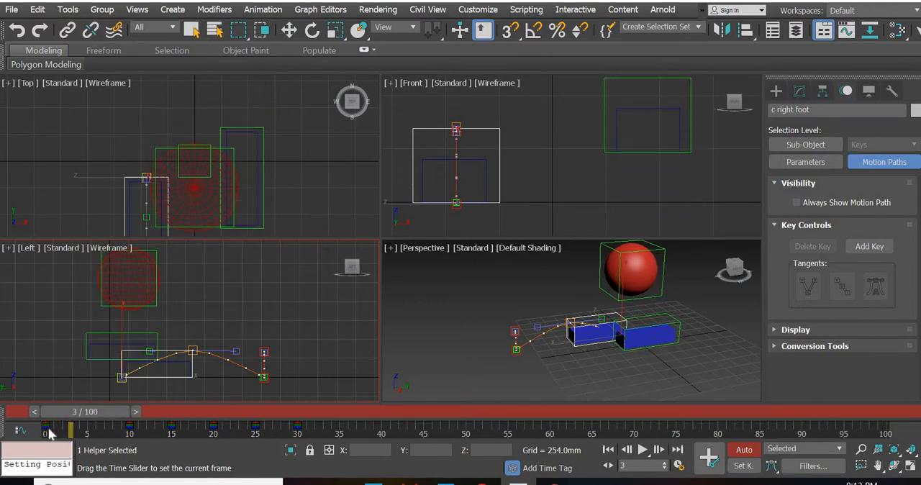
key("w")
left_click(621, 323)
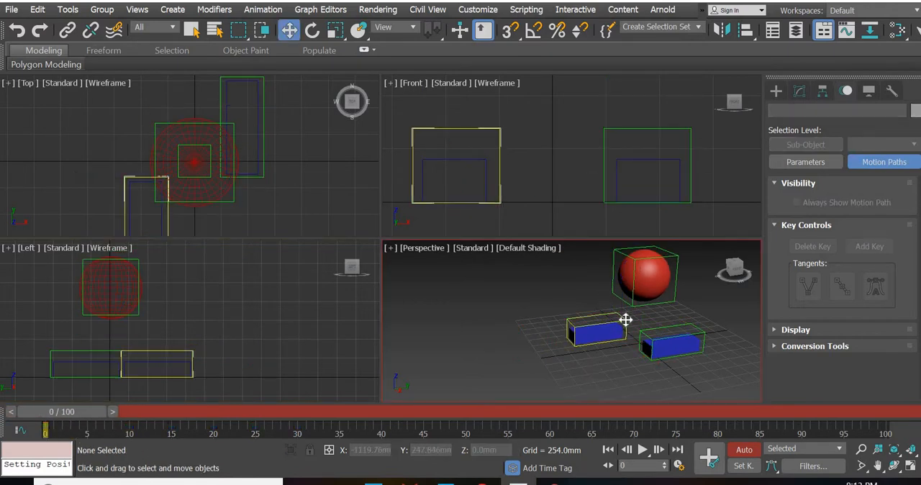
left_click(626, 319)
left_click(705, 331)
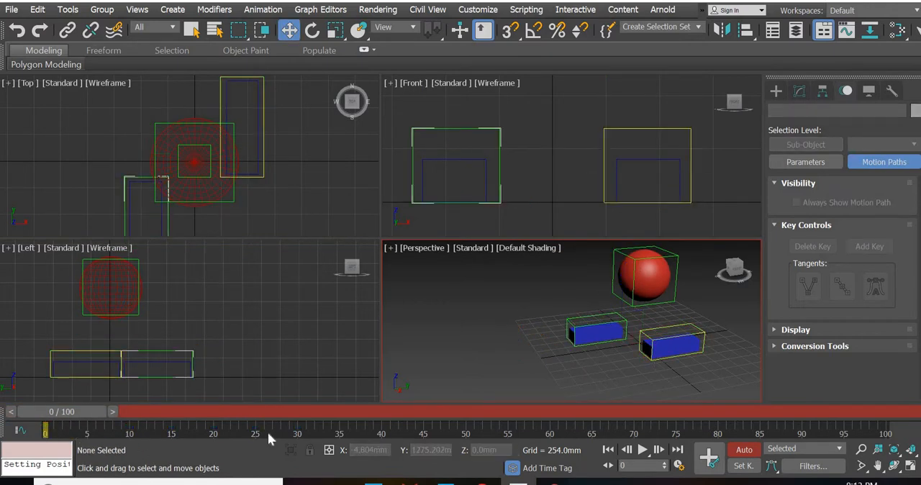
left_click_drag(124, 411, 147, 417)
Delete the right foot control's key at frame 25
left_click_drag(213, 430, 275, 433)
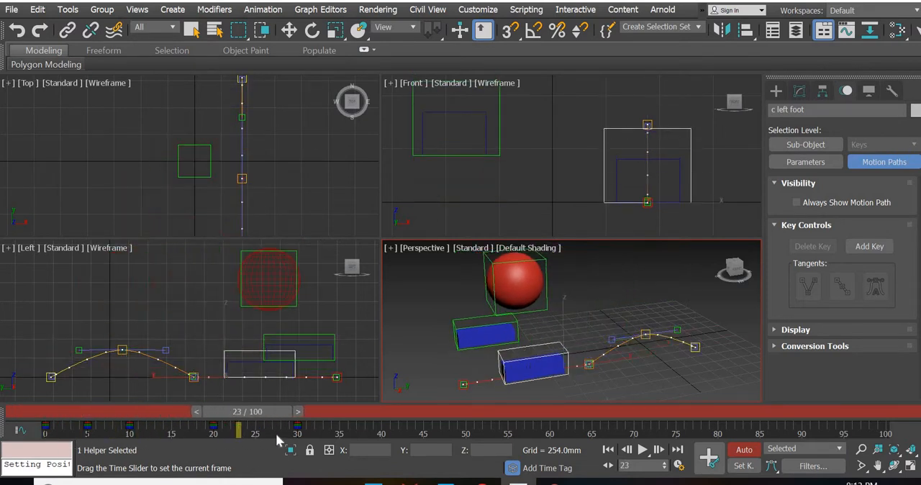
key("w")
left_click(456, 322)
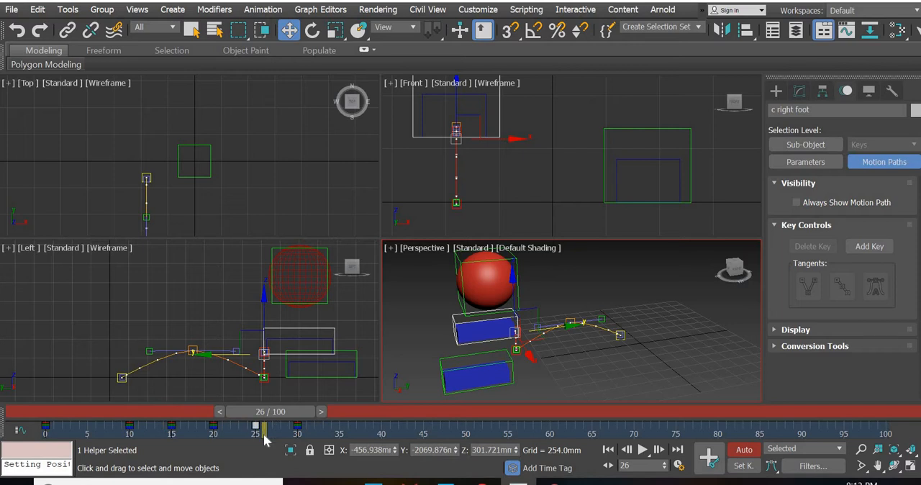
key("Delete")
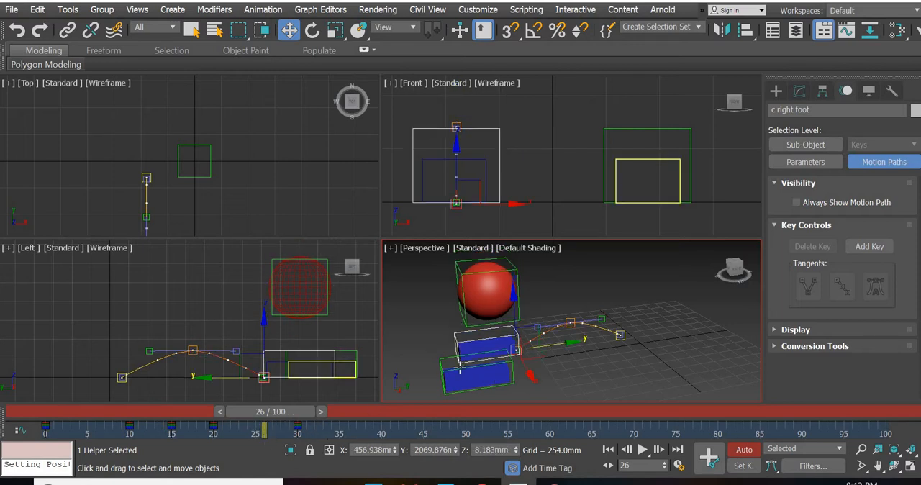
At frame 25, raise the left foot control to Z about 338 mm and set a key for it
left_click(442, 358)
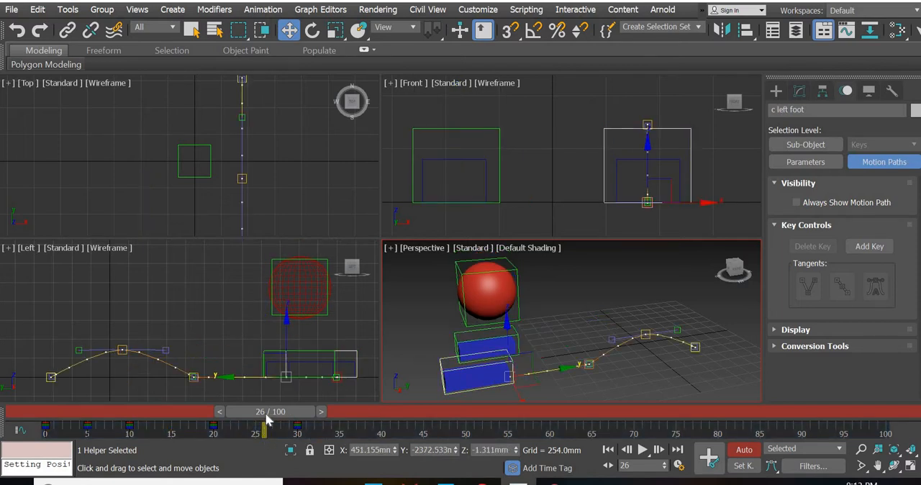
left_click_drag(266, 416, 258, 416)
left_click_drag(265, 340, 261, 306)
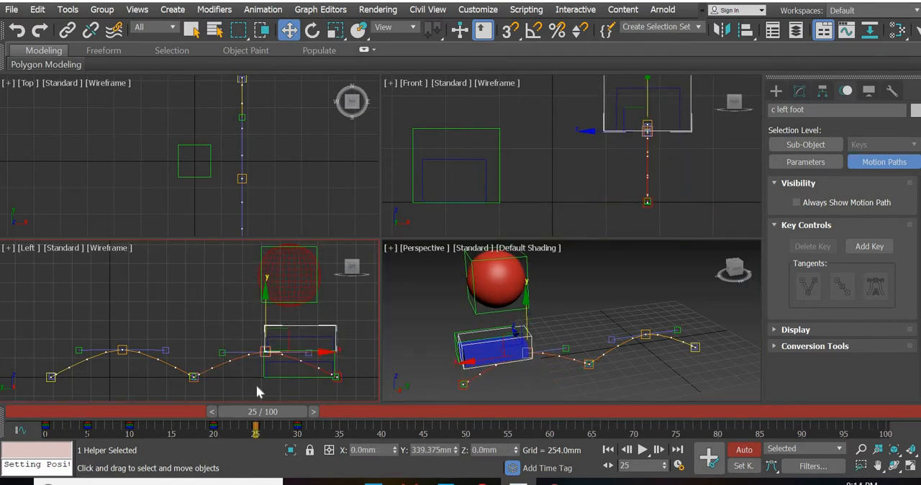
left_click_drag(258, 391, 258, 394)
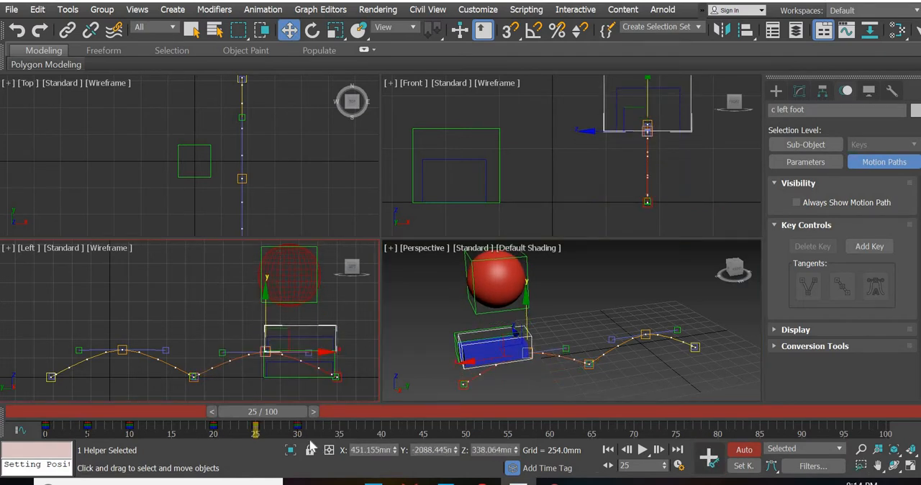
Scrub the timeline between frames 0 and 30 to check the foot lifts and motion paths of both foot controls
left_click_drag(21, 414, 54, 413)
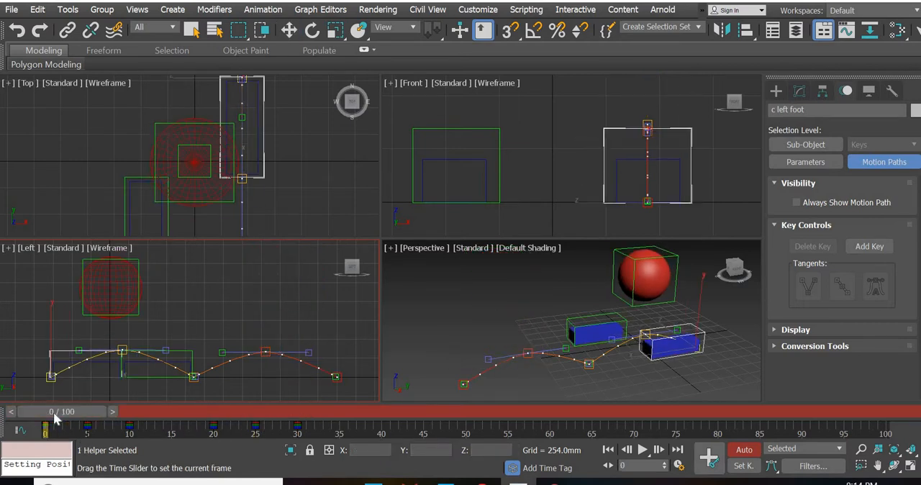
left_click(141, 414)
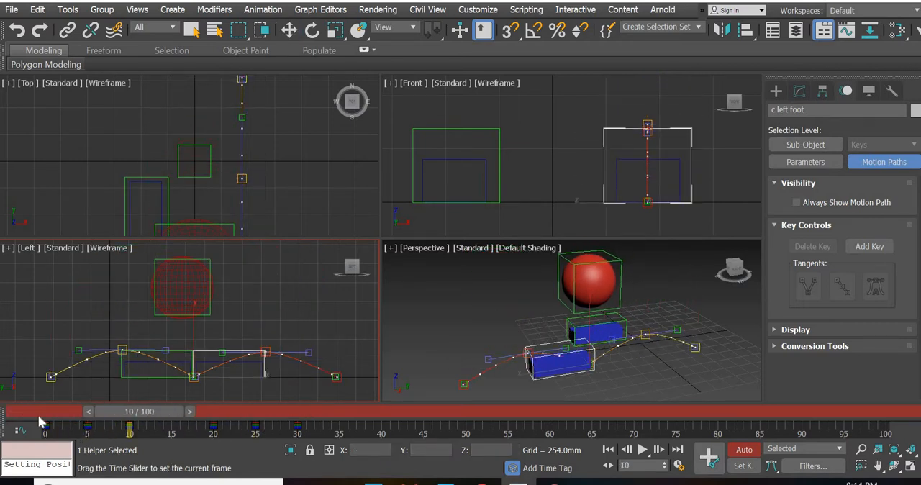
left_click(39, 415)
left_click(139, 414)
left_click_drag(137, 412, 293, 416)
key("w")
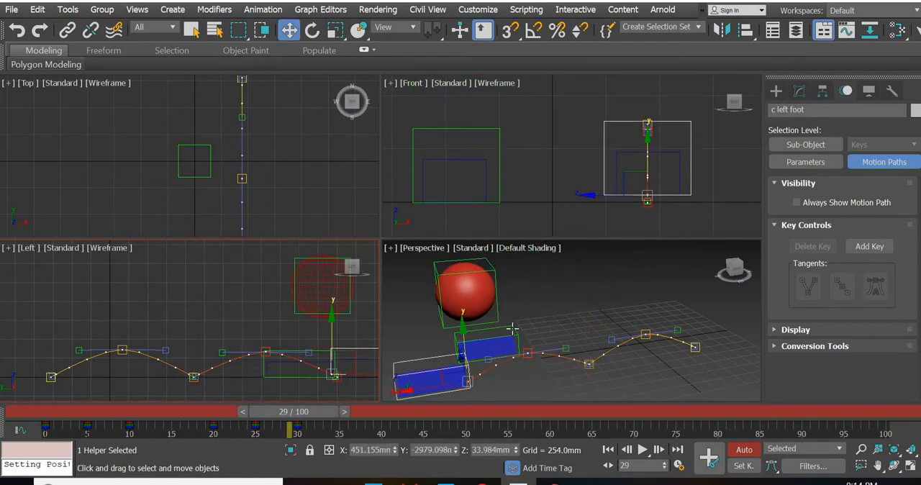
left_click(515, 327)
left_click(515, 328)
left_click_drag(300, 413, 53, 418)
left_click_drag(114, 425, 19, 442)
key("w")
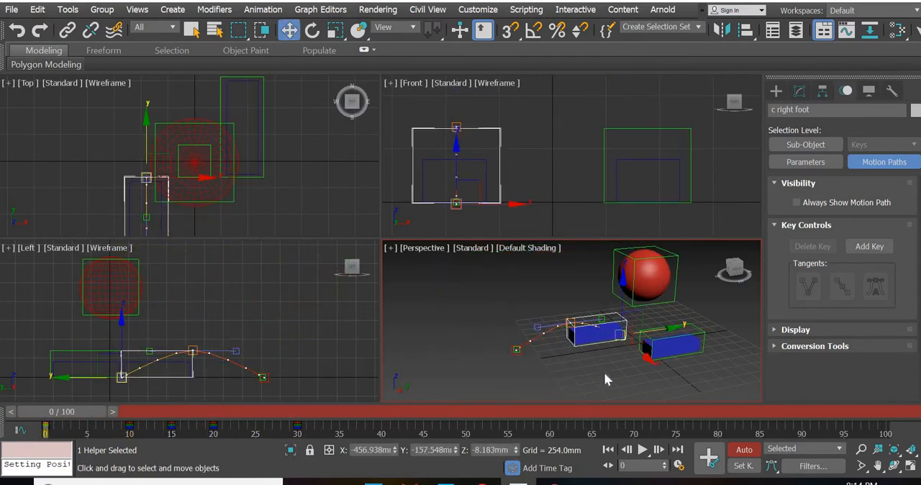
Clear the selection, play the walk animation in the Perspective view, and return to frame 0
left_click(605, 377)
left_click(643, 452)
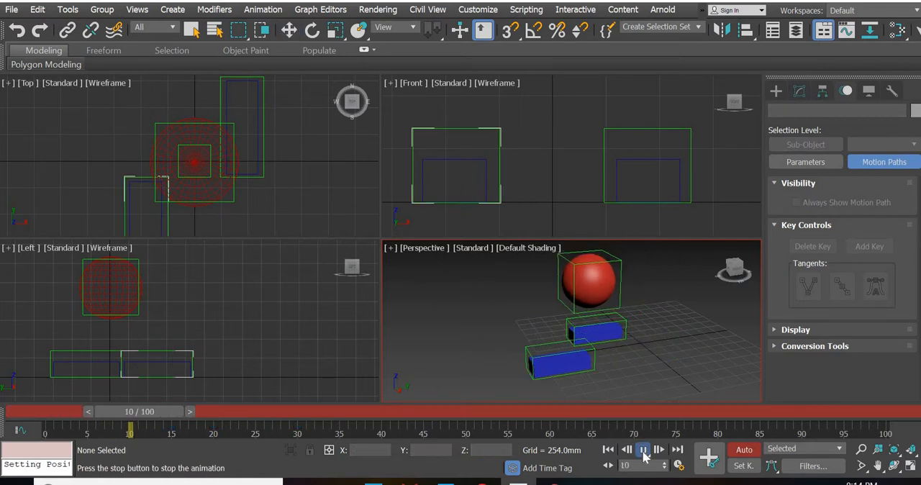
left_click_drag(504, 417, 27, 437)
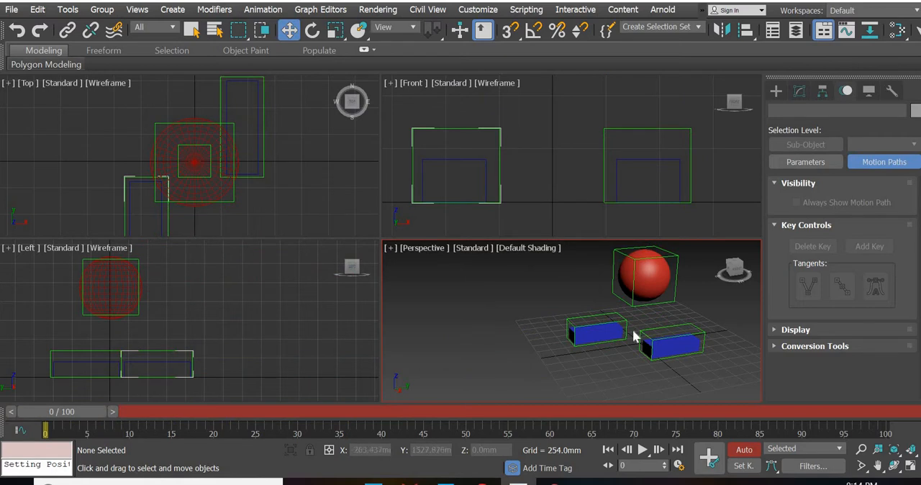
At frame 5, rotate the left foot control to about -11 degrees on X to tilt the lifted foot
left_click(675, 324)
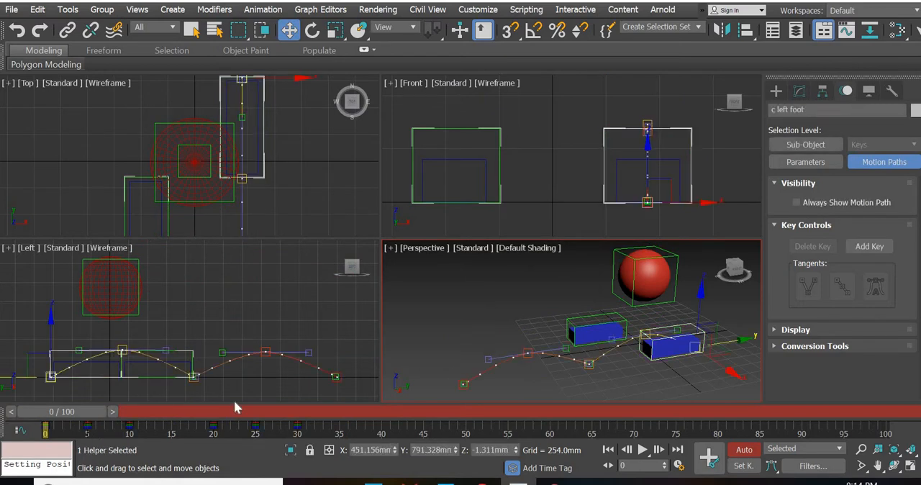
left_click_drag(98, 411, 136, 412)
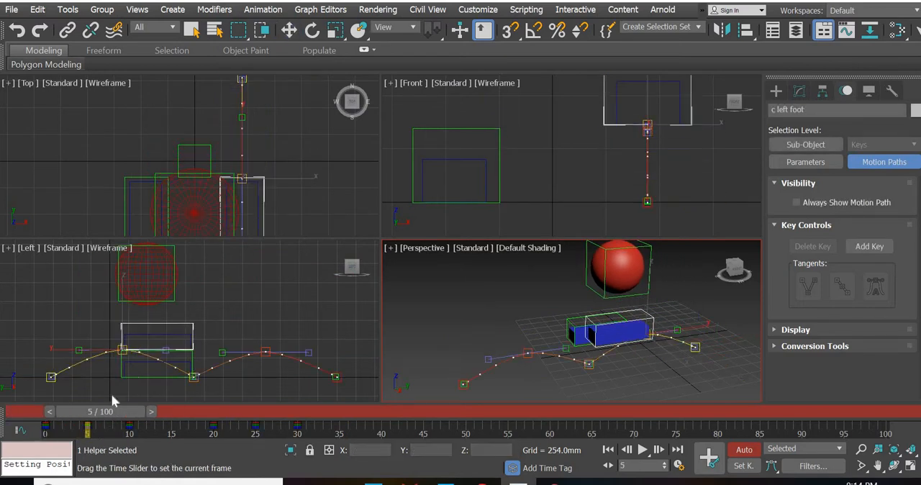
left_click(312, 29)
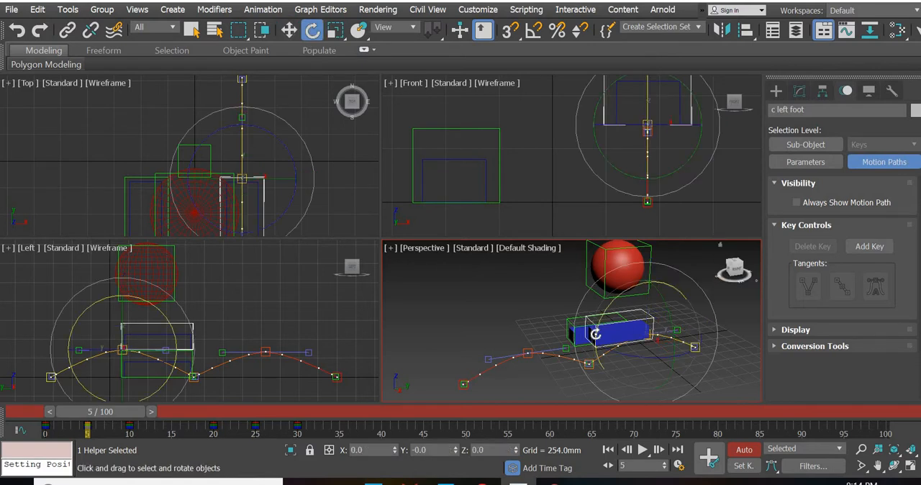
left_click_drag(593, 329, 590, 324)
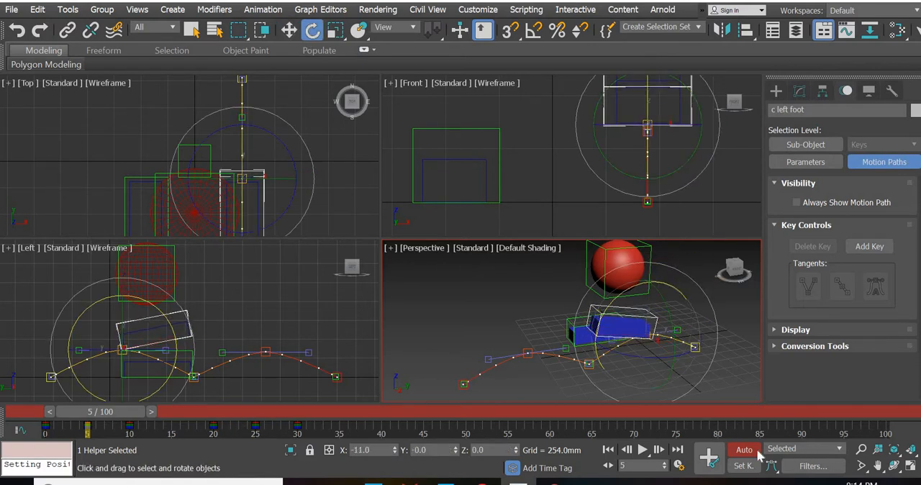
At frame 15, tilt the right foot control by setting its absolute X rotation to -20 degrees
left_click_drag(110, 415, 190, 432)
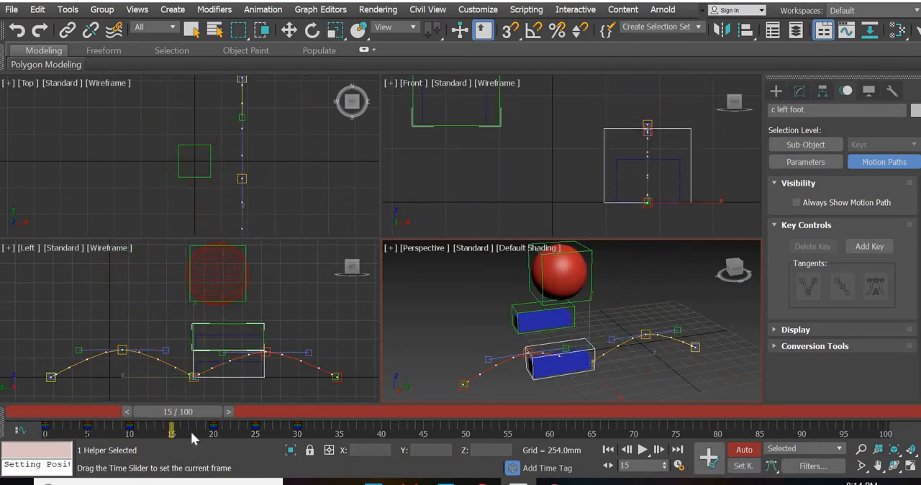
key("e")
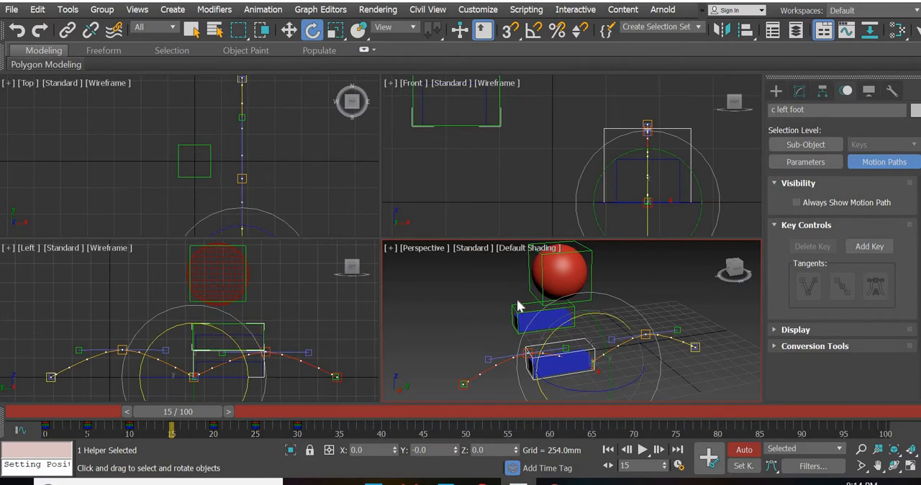
left_click(517, 308)
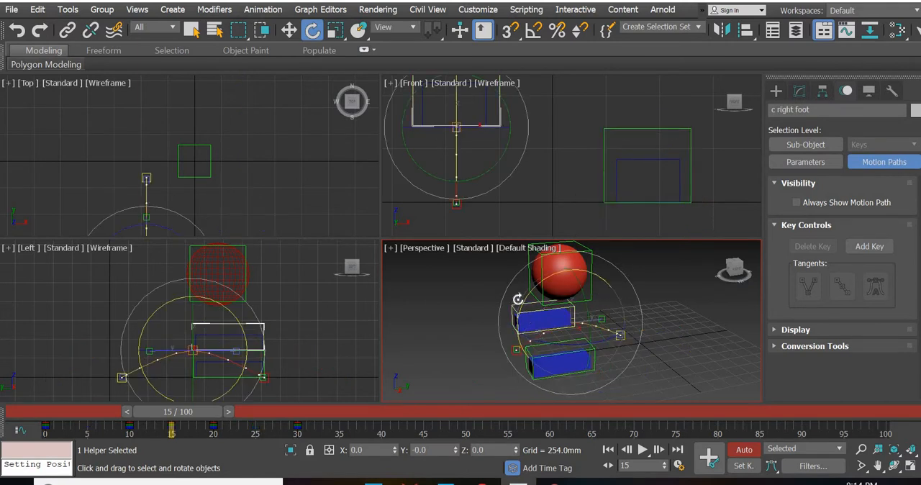
left_click_drag(519, 300, 520, 288)
right_click(313, 30)
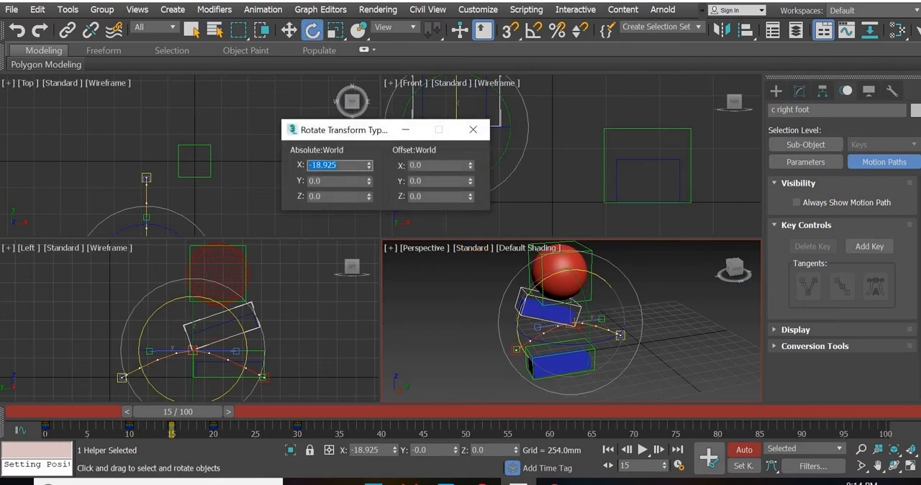
type("-20")
key("Return")
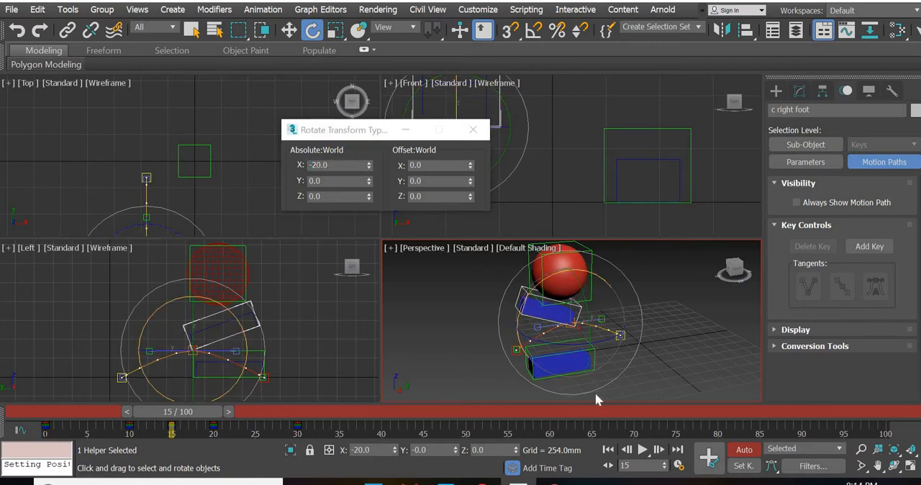
Select the left foot control and set its absolute X rotation to -20 degrees at frame 5
left_click(642, 361)
left_click(567, 341)
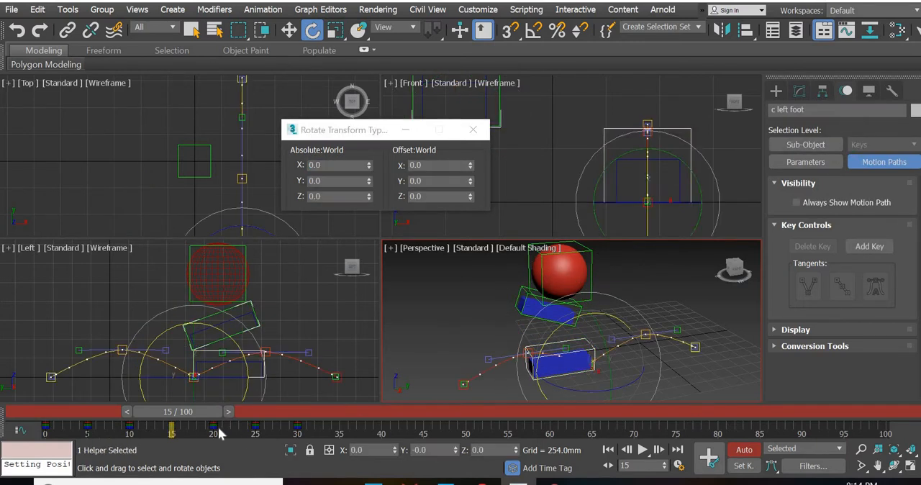
left_click_drag(130, 429, 53, 427)
left_click_drag(345, 166, 309, 166)
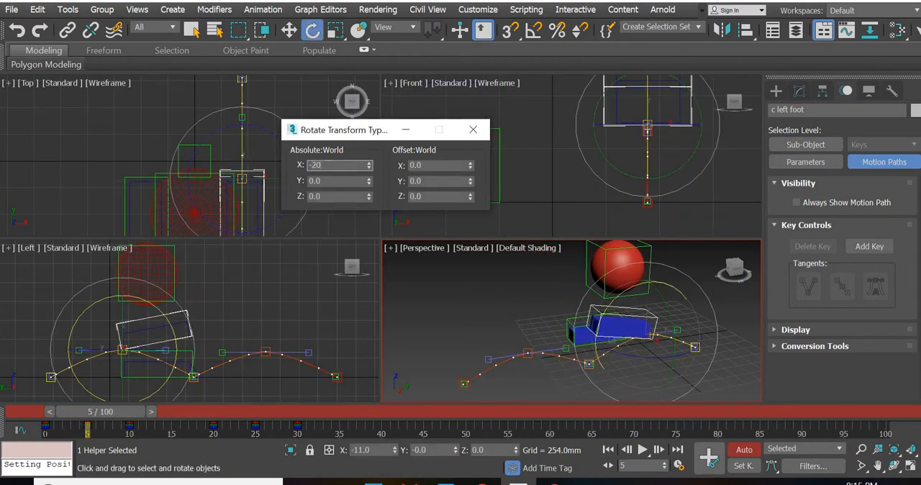
type("-20")
key("Return")
At frame 25, set the left foot control's absolute X rotation to -20 degrees and close the rotation entry dialog
left_click_drag(114, 416, 279, 431)
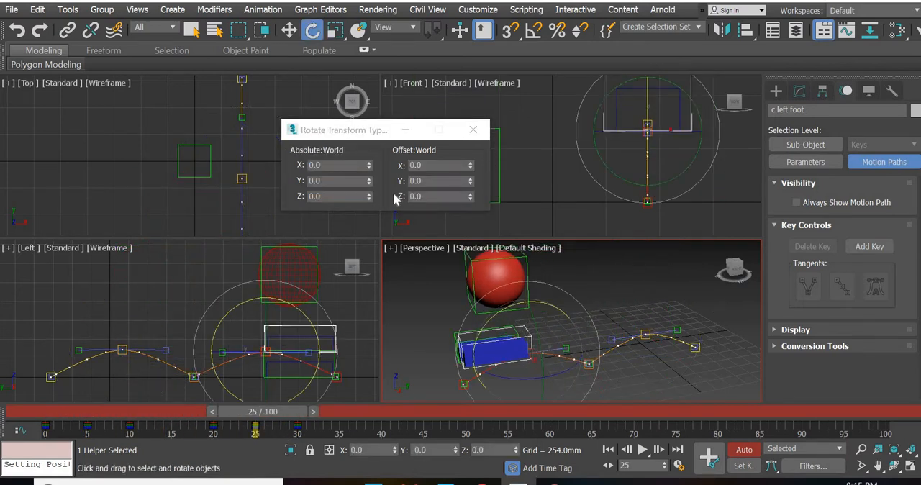
left_click_drag(488, 299, 489, 330)
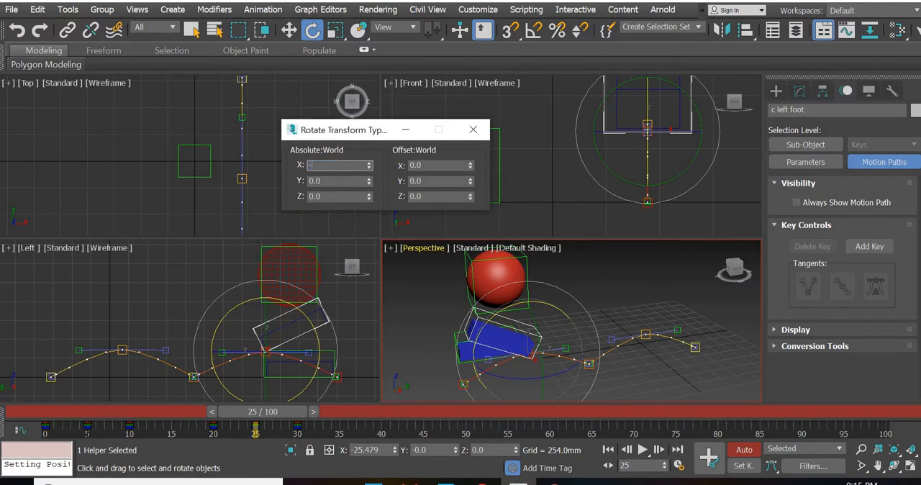
key("Return")
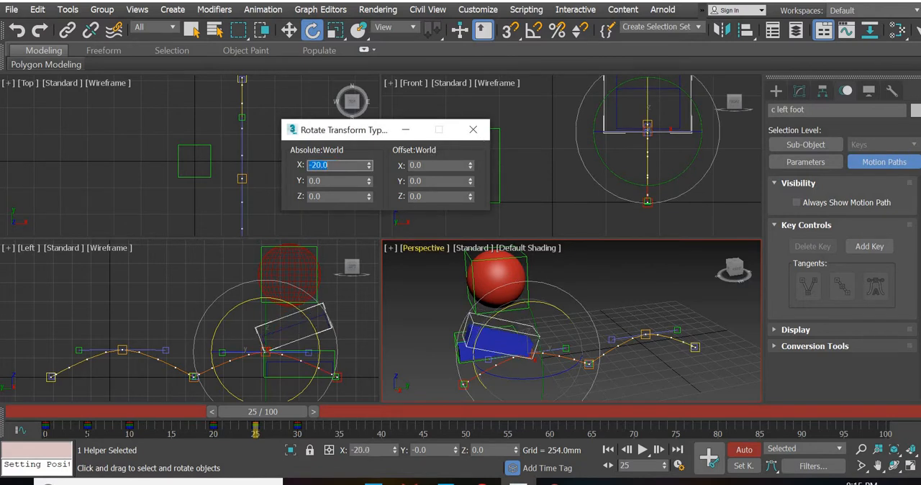
left_click(473, 129)
Play the animation from frame 0 with nothing selected to check the foot tilts, then stop and return to frame 0
left_click(45, 409)
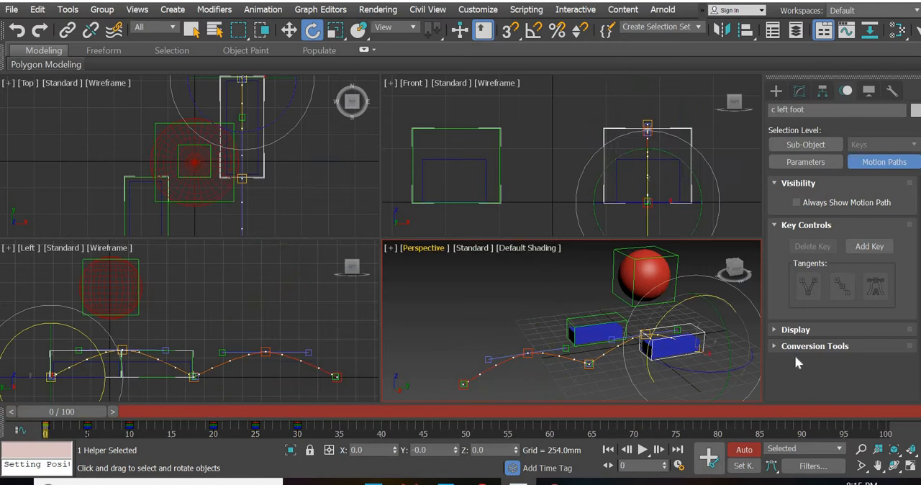
left_click(496, 308)
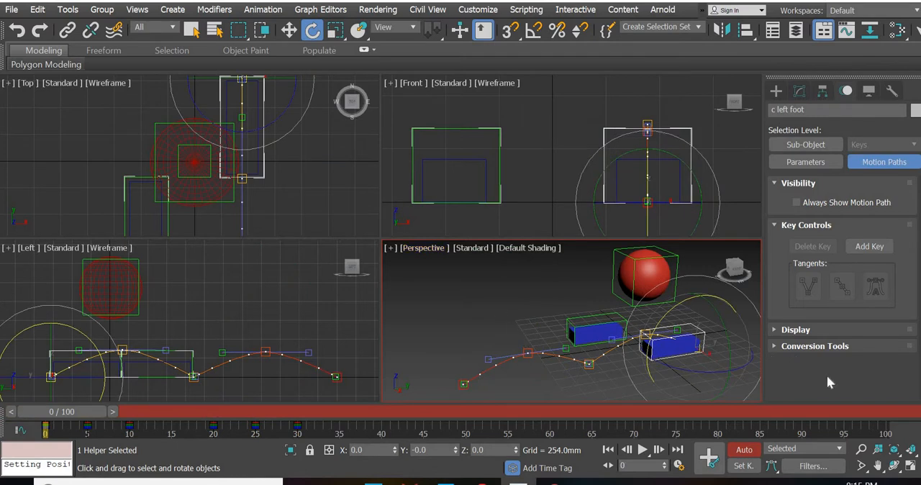
left_click(645, 448)
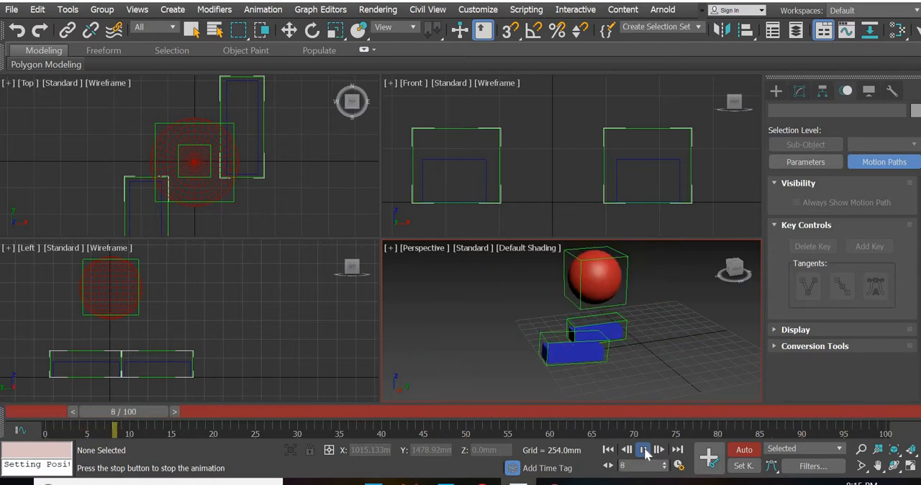
key("e")
left_click(645, 451)
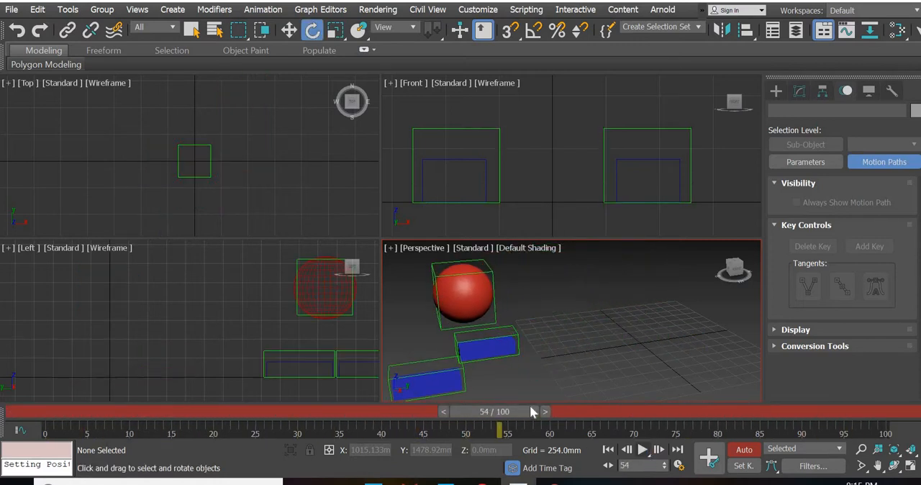
left_click_drag(527, 407, 63, 441)
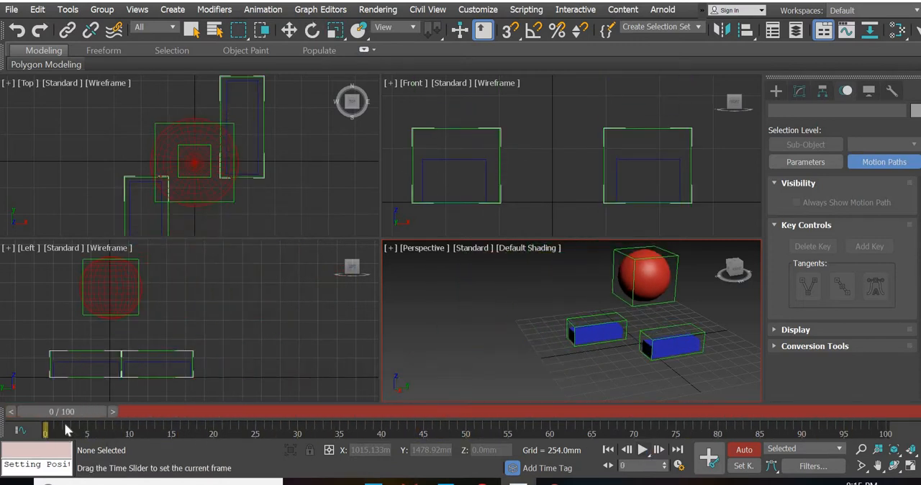
Scrub through the walk and back to frame 0, then turn off Auto Key
key("e")
left_click(666, 265)
left_click(505, 330)
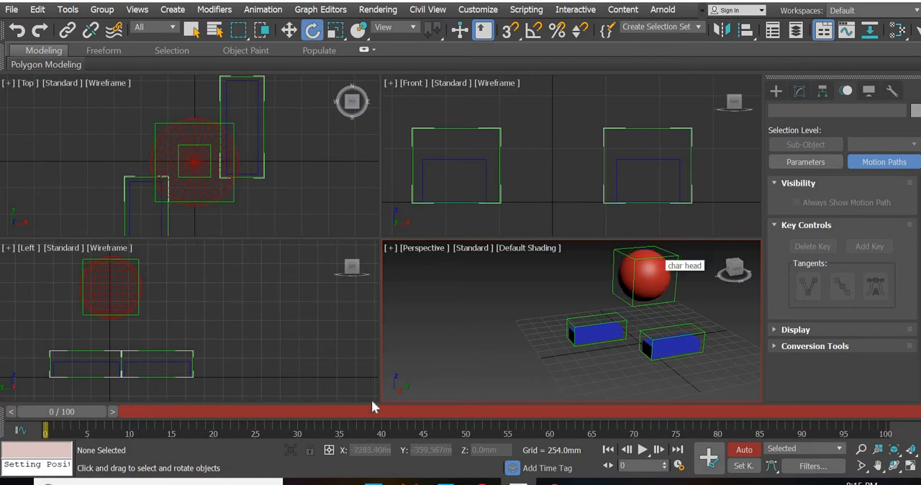
left_click_drag(75, 413, 377, 407)
left_click_drag(546, 404, 71, 415)
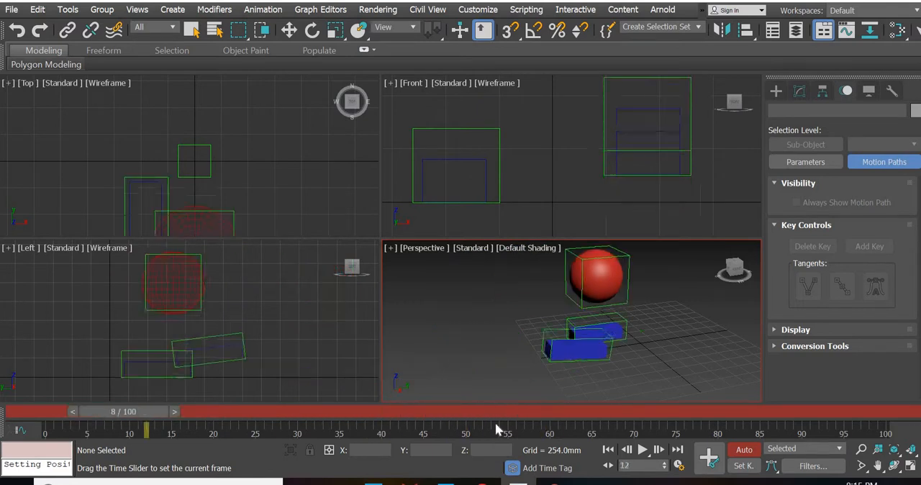
left_click(744, 454)
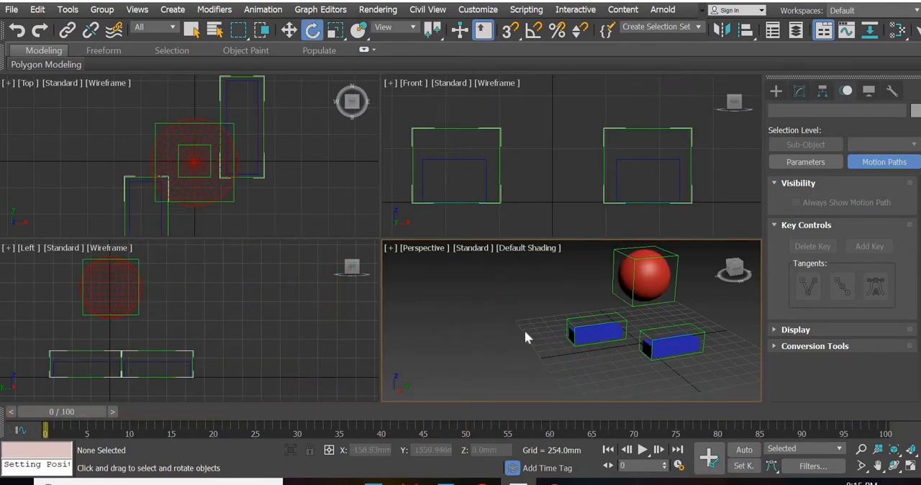